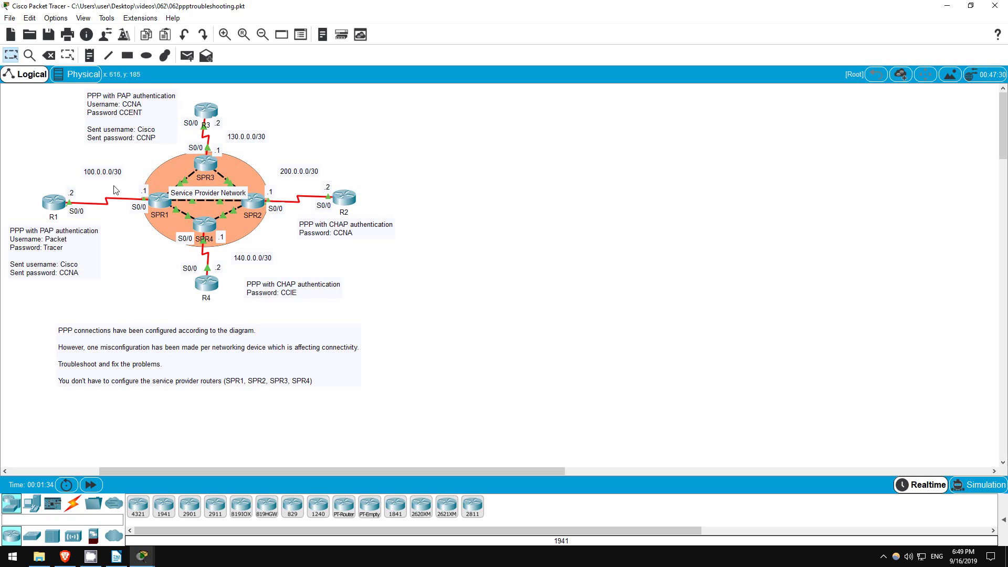
Open R1's CLI in enable mode and show Serial0/0: PPP encapsulation, line protocol down.
{"action": "left_click", "coordinate": [50, 207]}
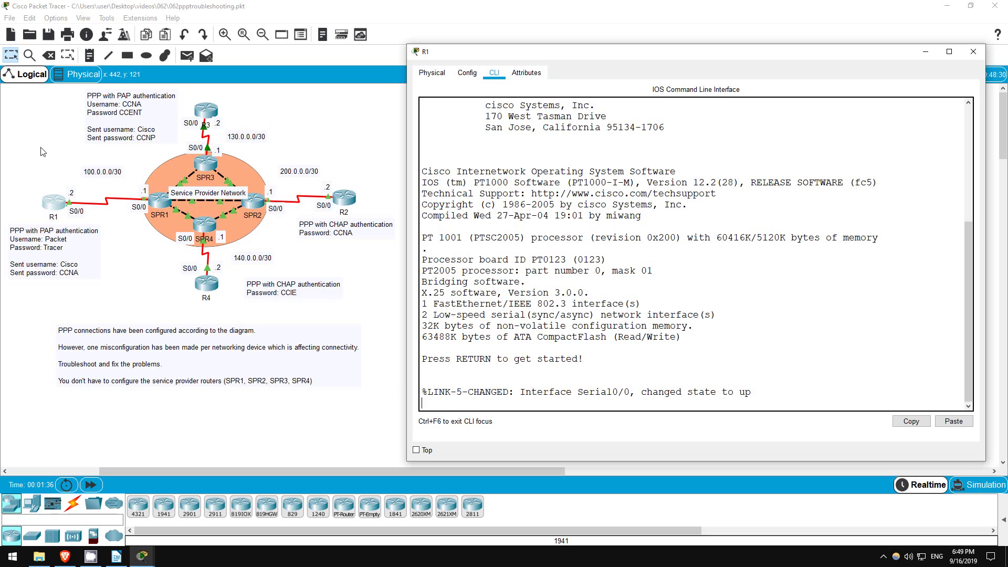
{"action": "key", "text": "Return"}
{"action": "key", "text": "Return"}
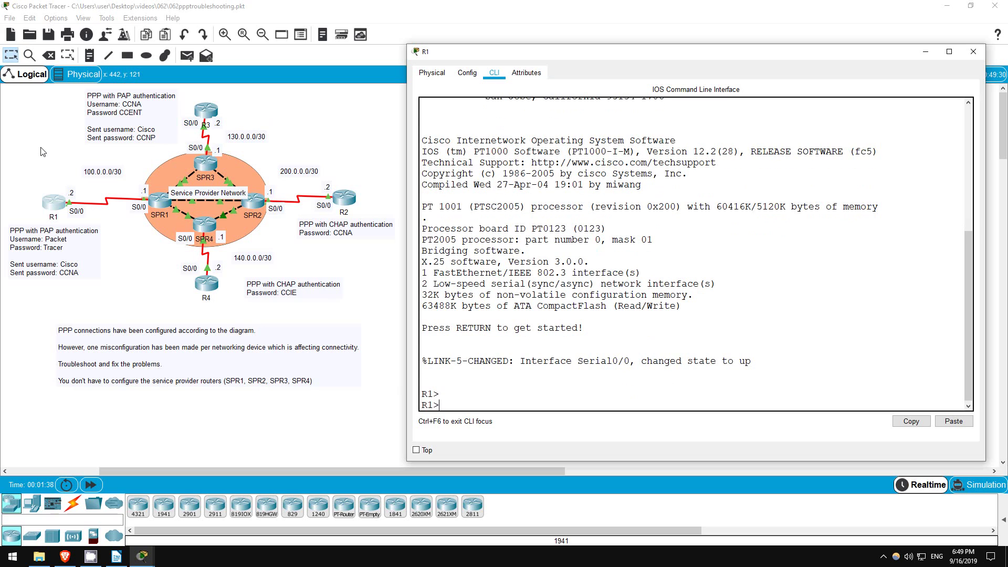
{"action": "type", "text": "en"}
{"action": "key", "text": "Return"}
{"action": "type", "text": "sh int "}
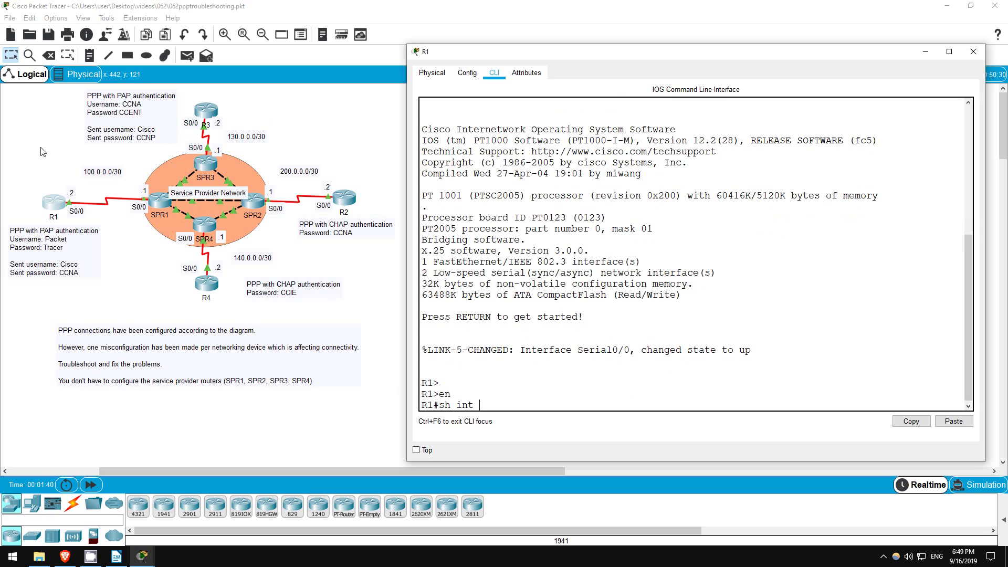
{"action": "type", "text": "s0/0"}
{"action": "key", "text": "Return"}
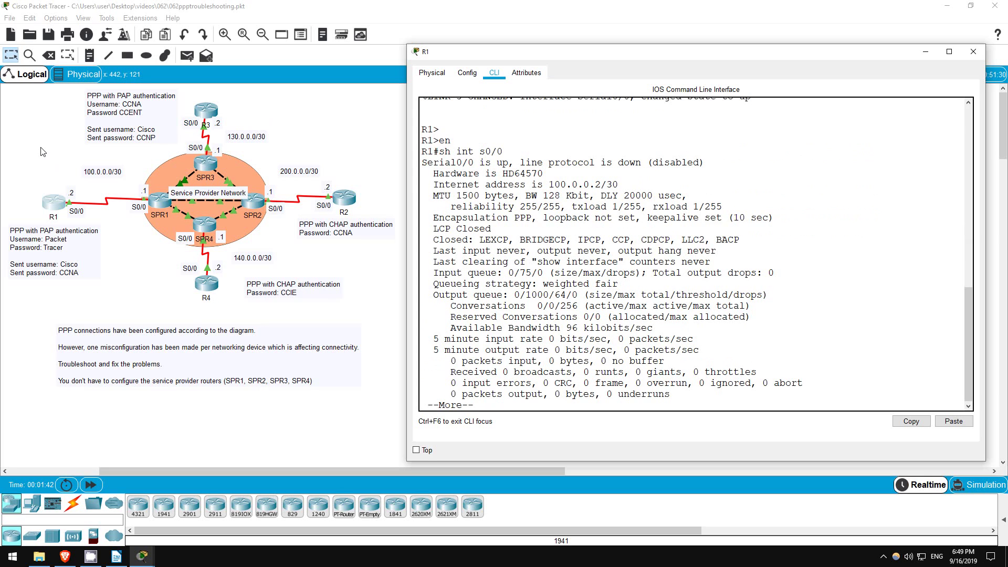
{"action": "key", "text": "space"}
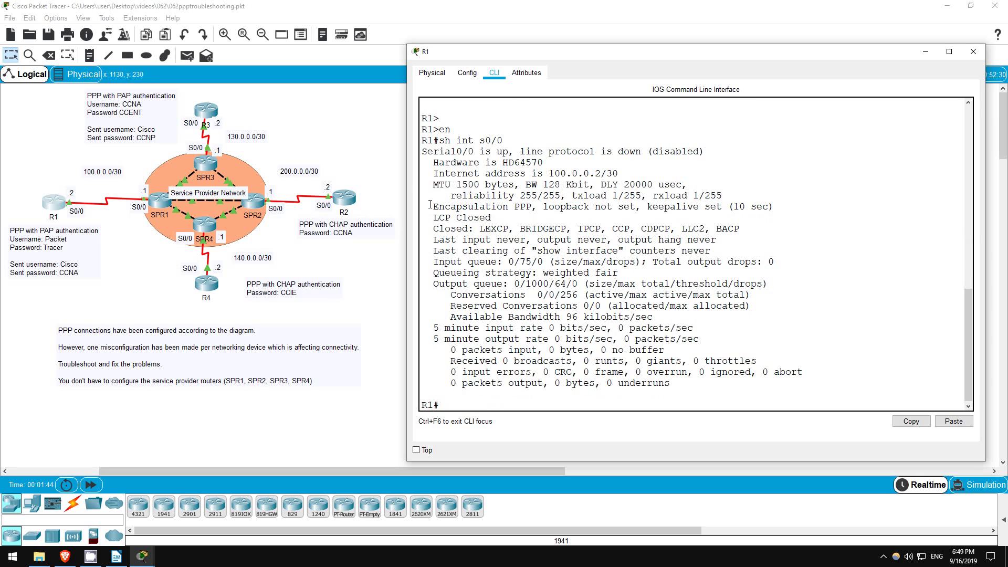
{"action": "left_click_drag", "start_coordinate": [430, 205], "coordinate": [537, 206]}
{"action": "left_click_drag", "start_coordinate": [422, 152], "coordinate": [706, 152]}
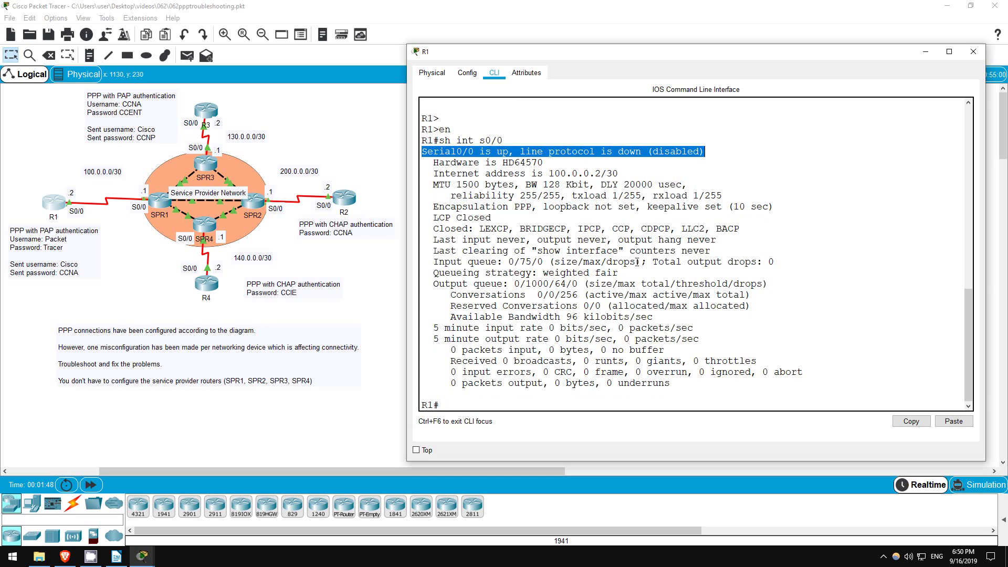
{"action": "left_click", "coordinate": [513, 407]}
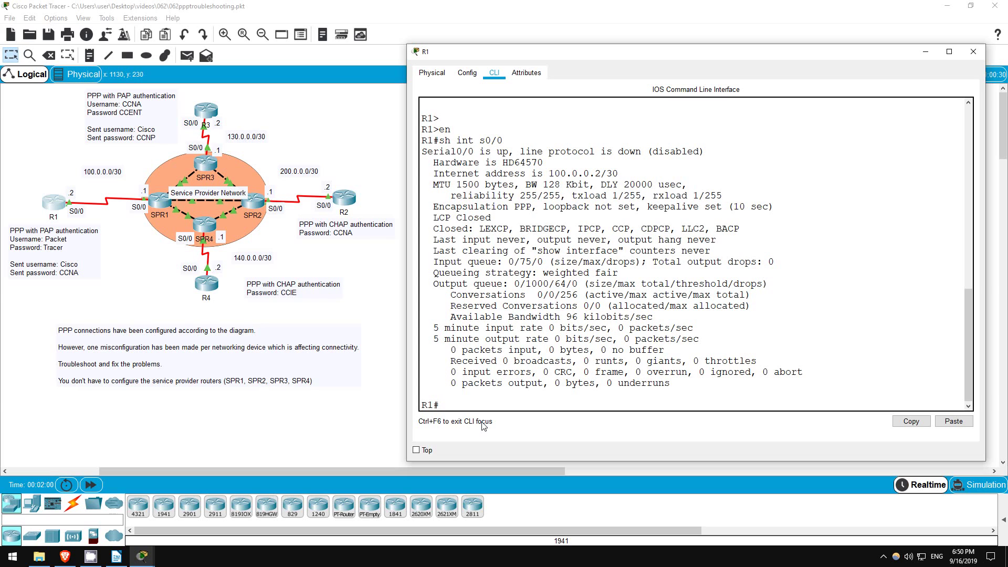
Page through R1's sh run to the username entry and Serial0/0's 100.0.0.2/30 PPP PAP block.
{"action": "type", "text": "sh run"}
{"action": "key", "text": "Return"}
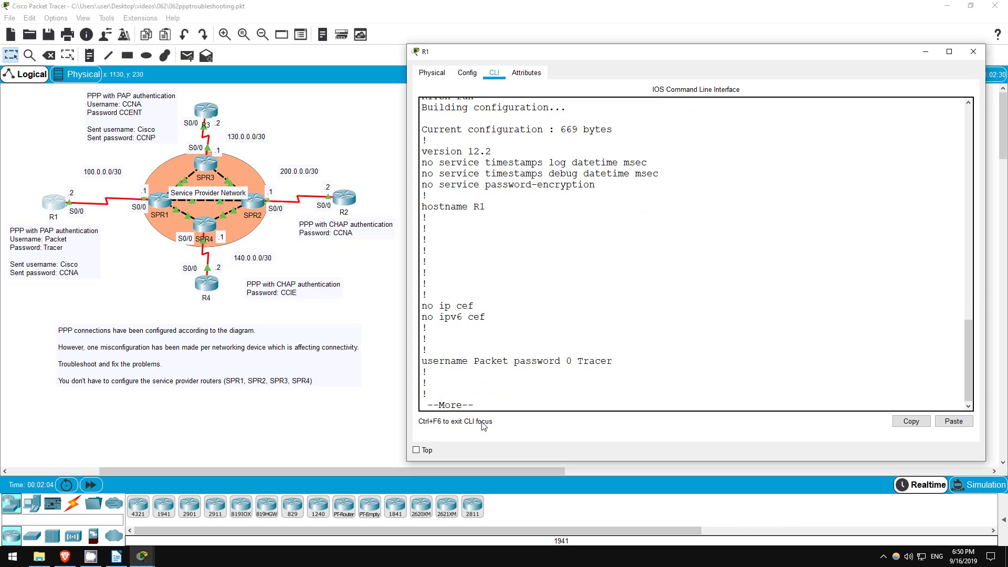
{"action": "left_click_drag", "start_coordinate": [474, 363], "coordinate": [613, 363]}
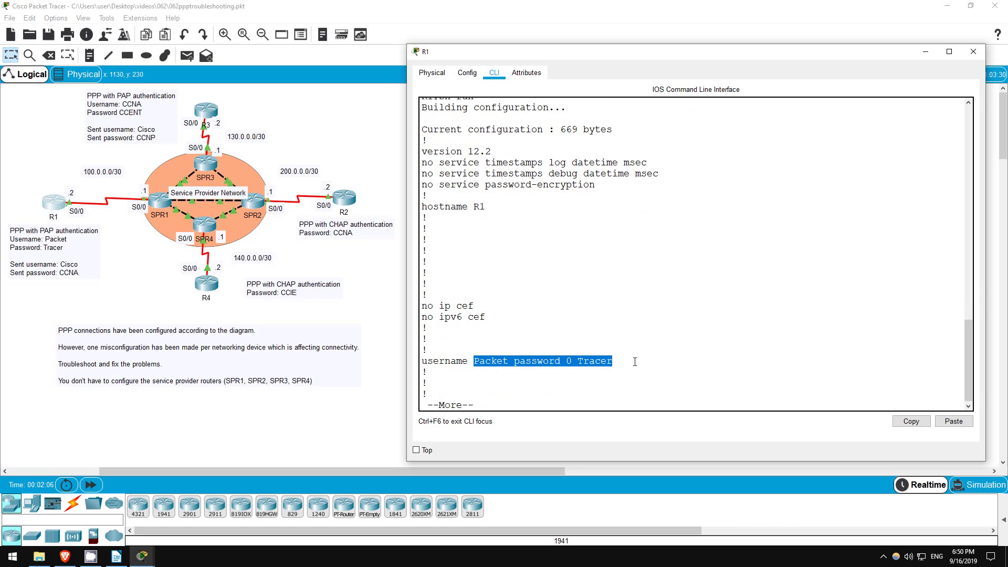
{"action": "left_click", "coordinate": [533, 403]}
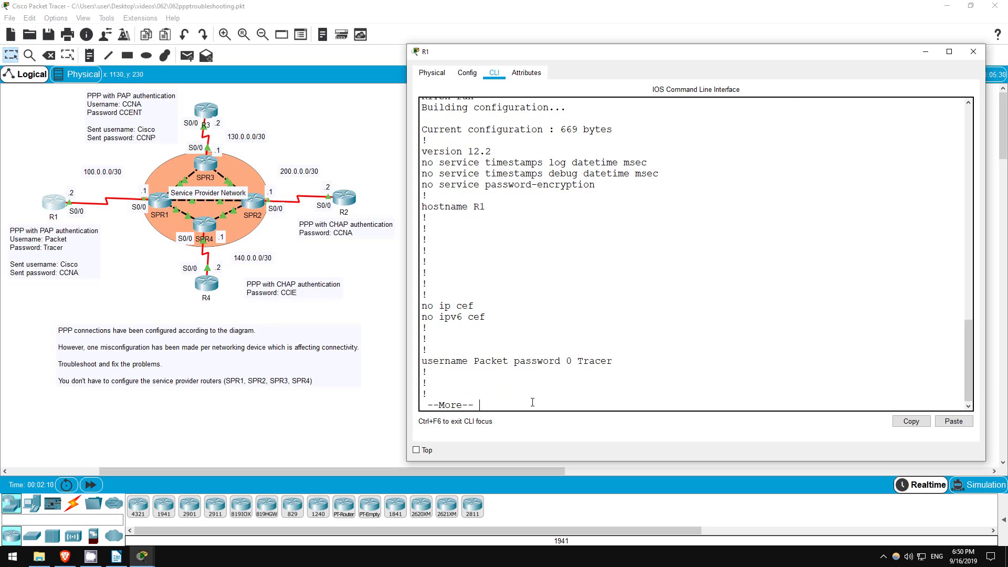
{"action": "key", "text": "Return"}
{"action": "key", "text": "Return"}
{"action": "key", "text": "Return"}
{"action": "key", "text": "Return"}
{"action": "key", "text": "Return"}
{"action": "key", "text": "Return"}
{"action": "key", "text": "Return"}
{"action": "key", "text": "Return"}
{"action": "key", "text": "Return"}
{"action": "key", "text": "Return"}
{"action": "key", "text": "Return"}
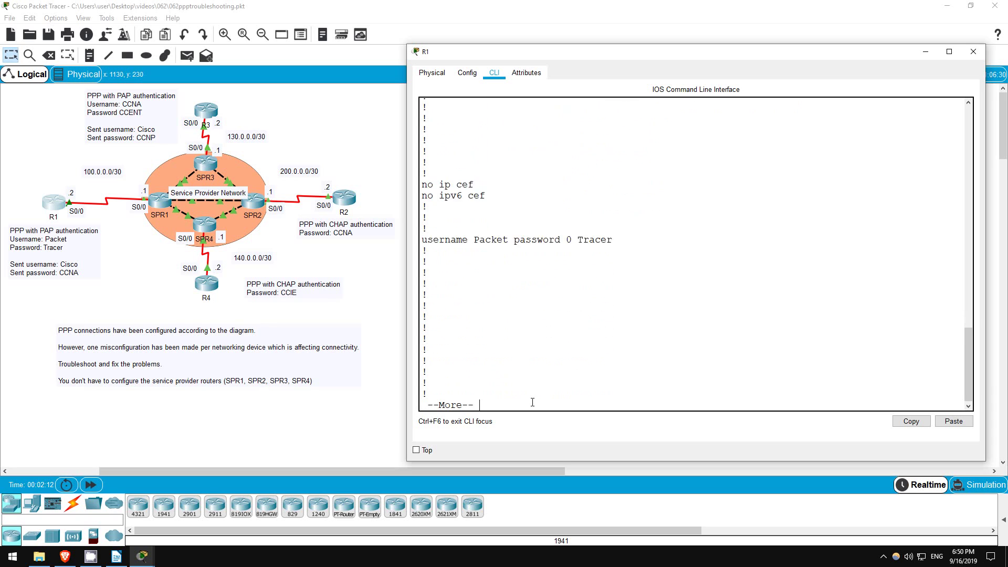
{"action": "key", "text": "Return"}
{"action": "key", "text": "Return"}
{"action": "key", "text": "Return"}
{"action": "key", "text": "Return"}
{"action": "key", "text": "Return"}
{"action": "key", "text": "Return"}
{"action": "key", "text": "Return"}
{"action": "key", "text": "Return"}
{"action": "key", "text": "Return"}
{"action": "key", "text": "Return"}
{"action": "key", "text": "Return"}
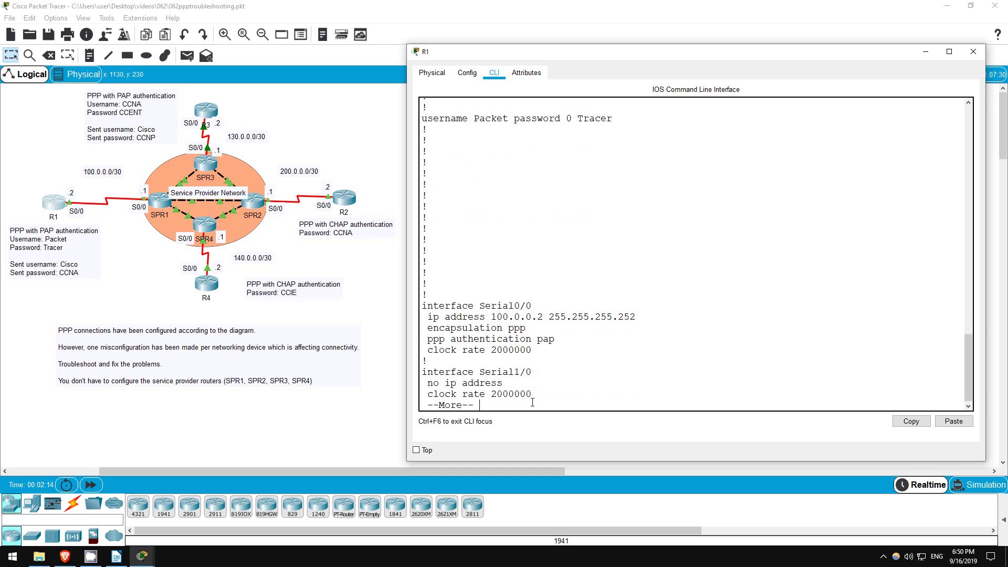
{"action": "left_click_drag", "start_coordinate": [422, 307], "coordinate": [531, 350]}
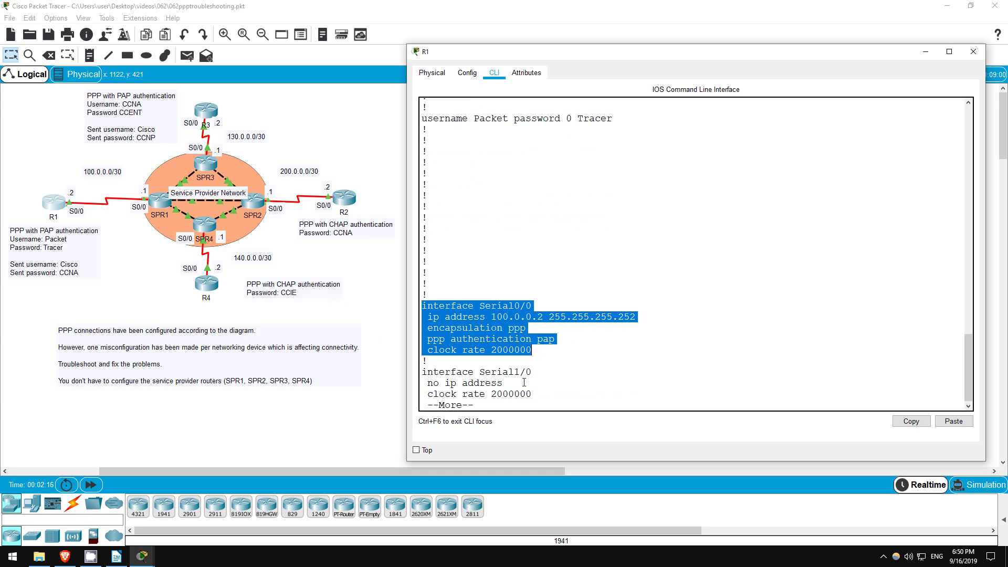
{"action": "left_click", "coordinate": [502, 403]}
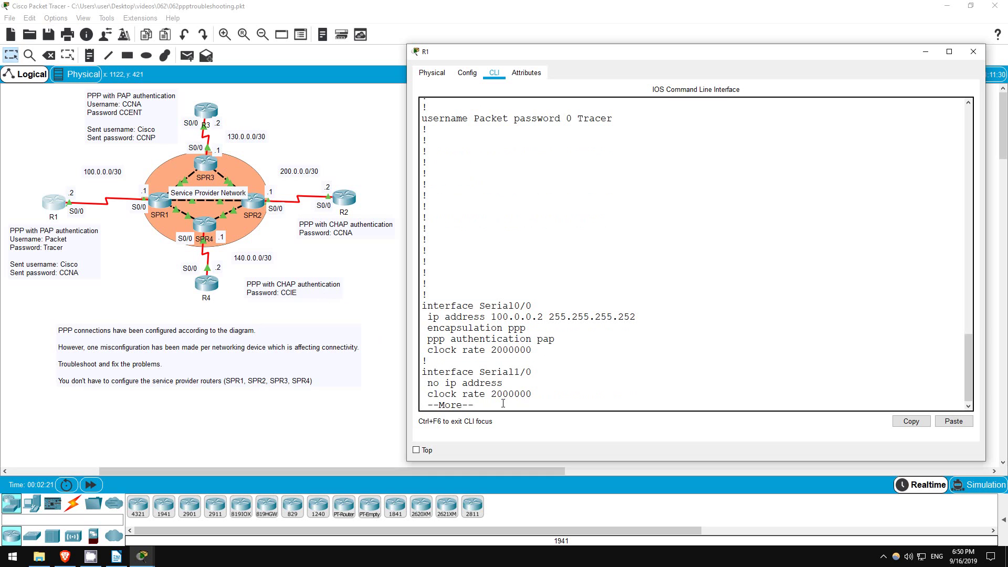
On R1 Serial0/0, set PAP sent-username Cisco with its password, bouncing the interface with shut/no shut.
{"action": "type", "text": "qconf t"}
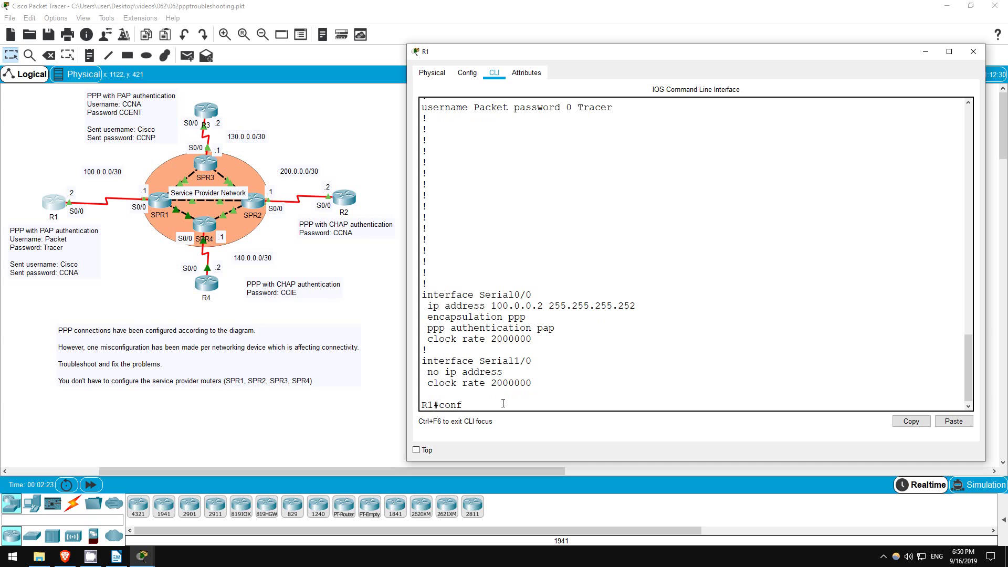
{"action": "key", "text": "Return"}
{"action": "type", "text": "int s0/0"}
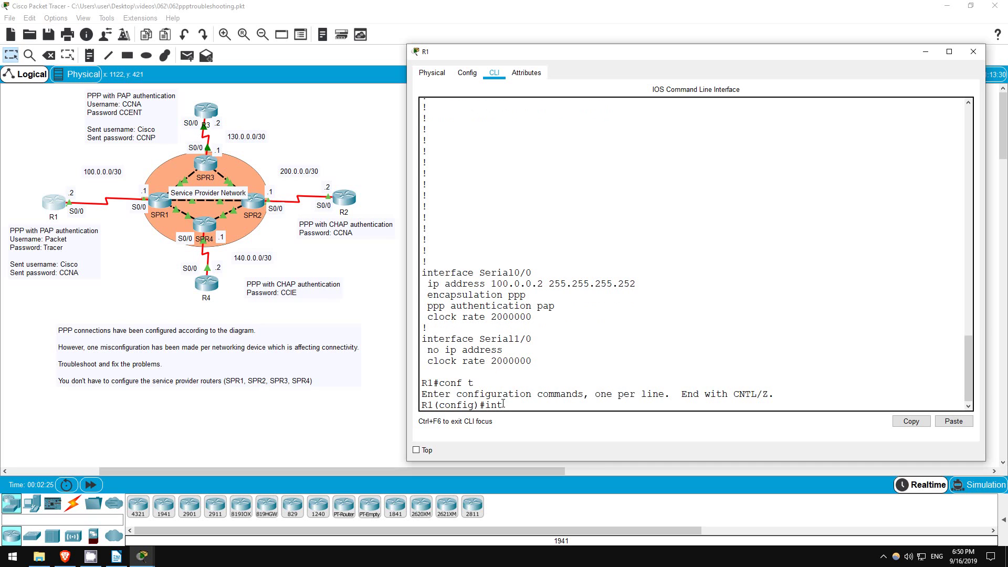
{"action": "key", "text": "Return"}
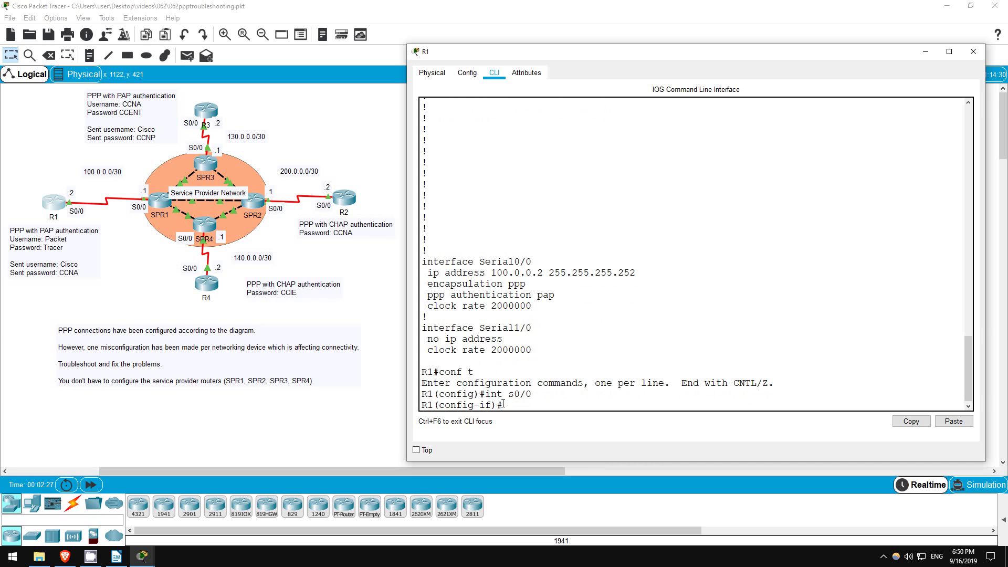
{"action": "type", "text": "shut"}
{"action": "key", "text": "Return"}
{"action": "key", "text": "Return"}
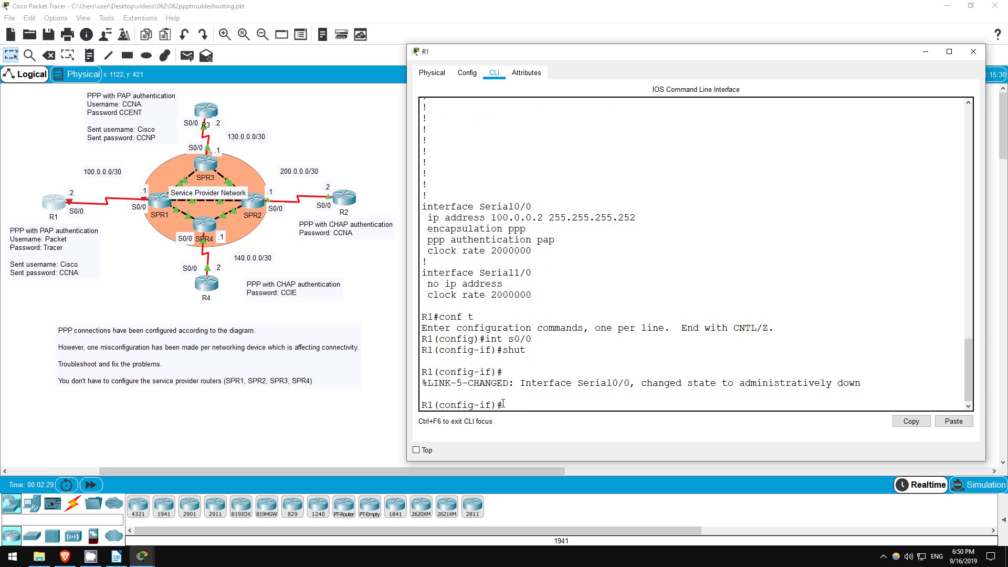
{"action": "type", "text": "ppp pap sent"}
{"action": "key", "text": "Tab"}
{"action": "type", "text": "Cisco "}
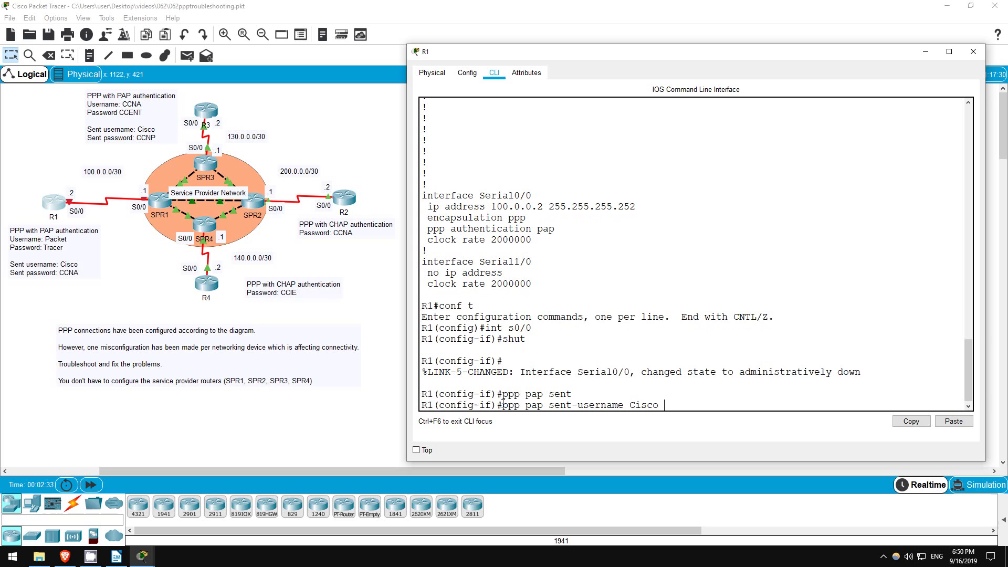
{"action": "type", "text": "pass"}
{"action": "key", "text": "Tab"}
{"action": "type", "text": "CCNA"}
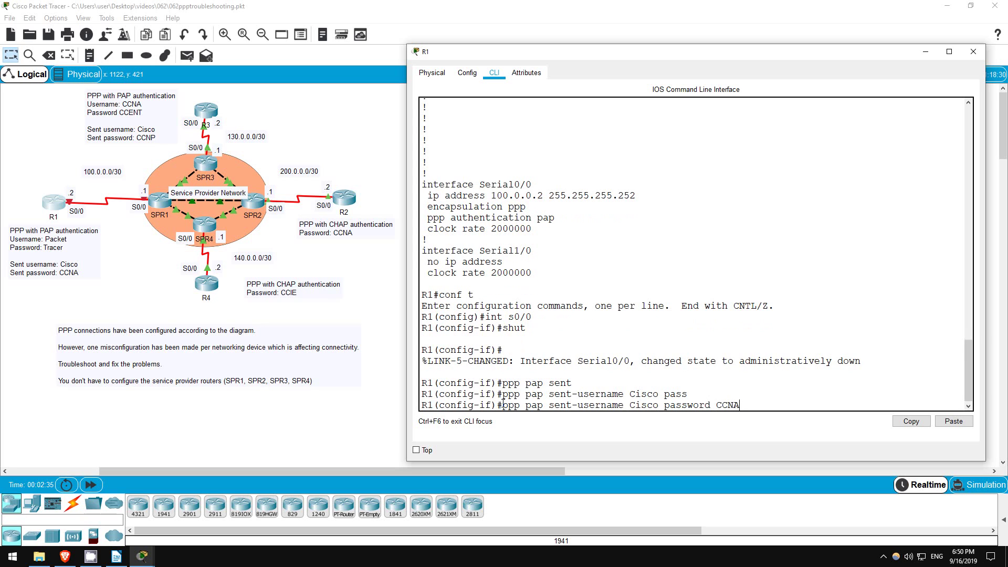
{"action": "key", "text": "Return"}
{"action": "type", "text": "no shut"}
{"action": "key", "text": "Return"}
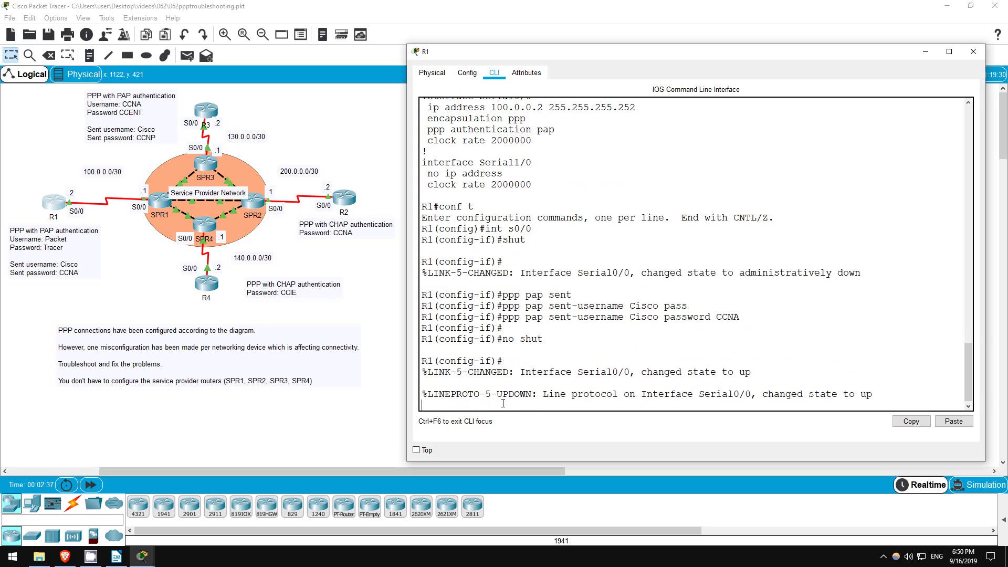
Confirm R1's Serial0/0 is up/up and pings to 100.0.0.1 succeed.
{"action": "key", "text": "Return"}
{"action": "type", "text": "do sh ip "}
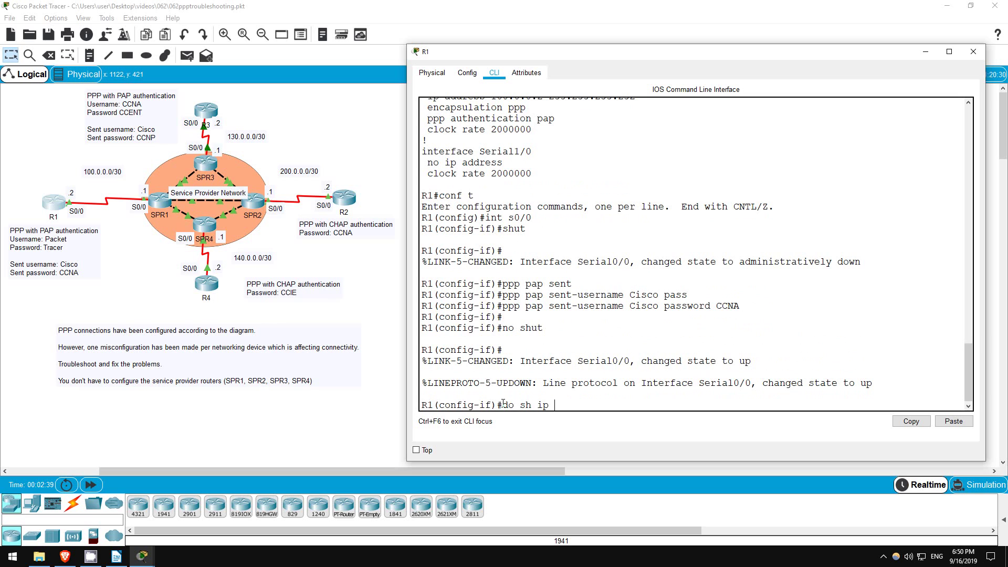
{"action": "type", "text": "int br"}
{"action": "key", "text": "Return"}
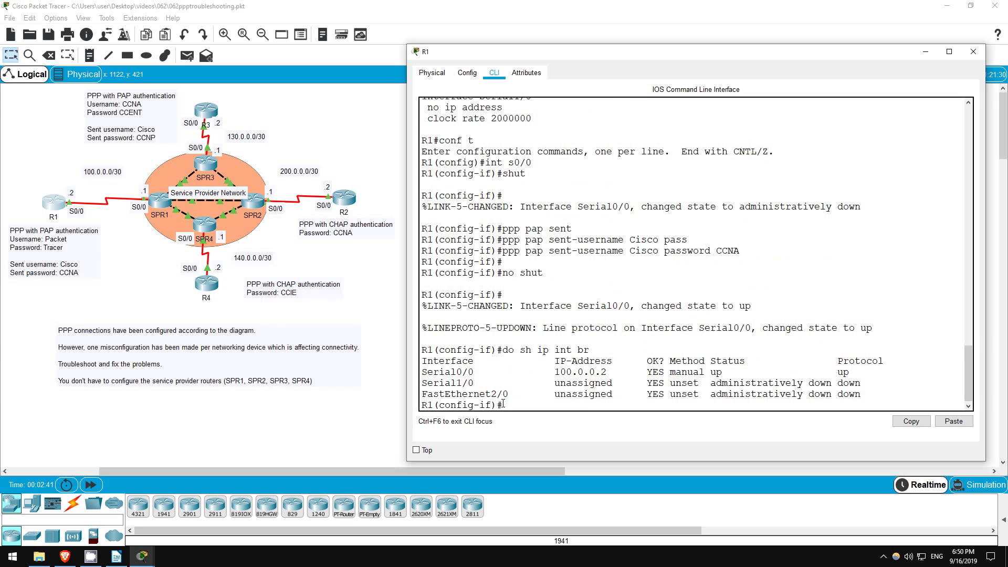
{"action": "left_click_drag", "start_coordinate": [731, 372], "coordinate": [854, 373]}
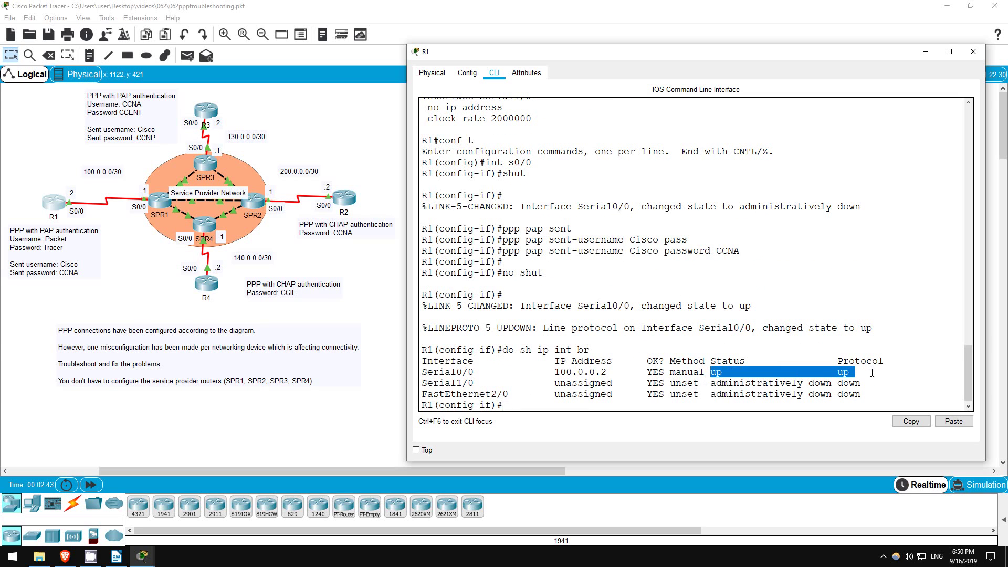
{"action": "left_click", "coordinate": [527, 408]}
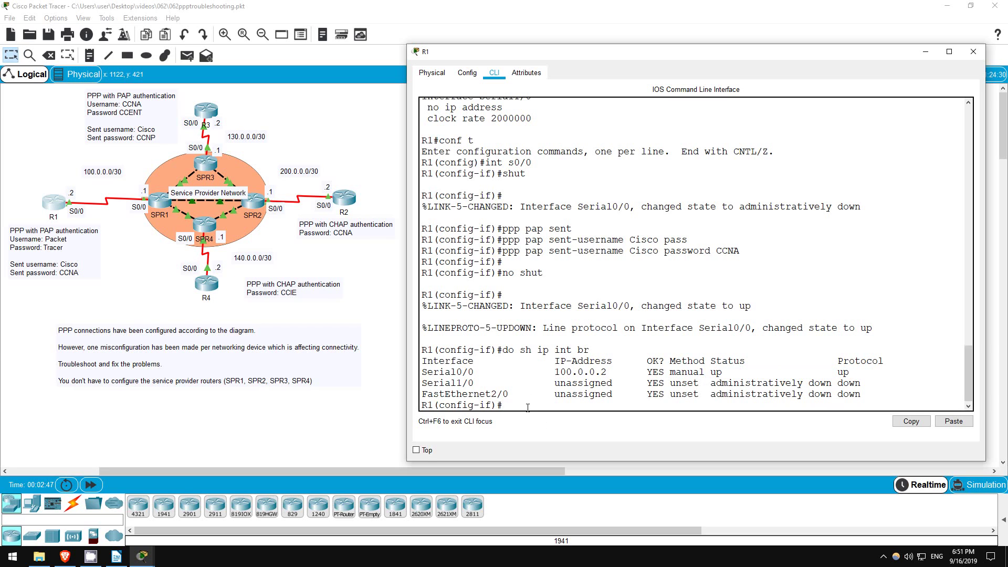
{"action": "type", "text": "do ping 100.0.0.1"}
{"action": "key", "text": "Return"}
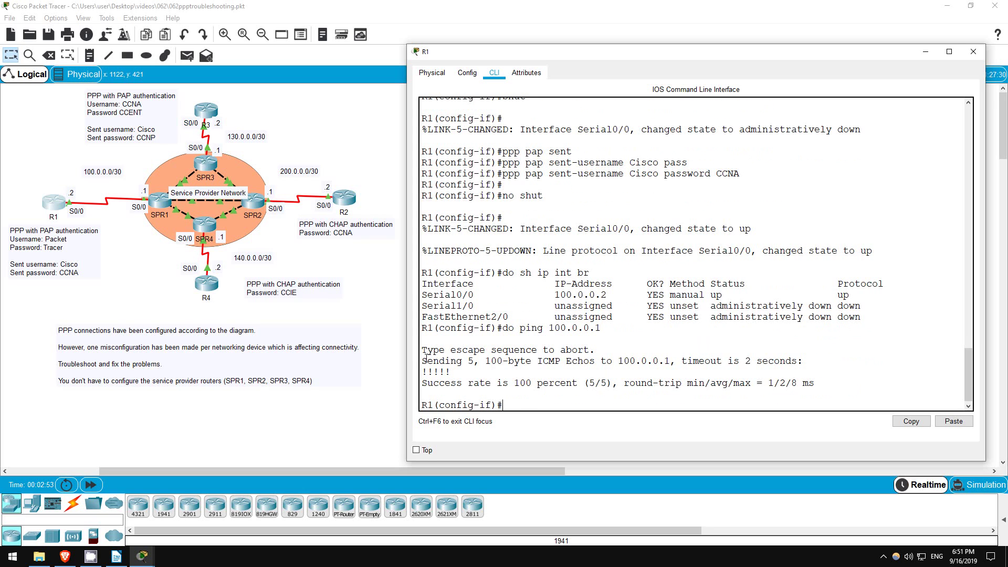
{"action": "left_click_drag", "start_coordinate": [423, 360], "coordinate": [814, 384]}
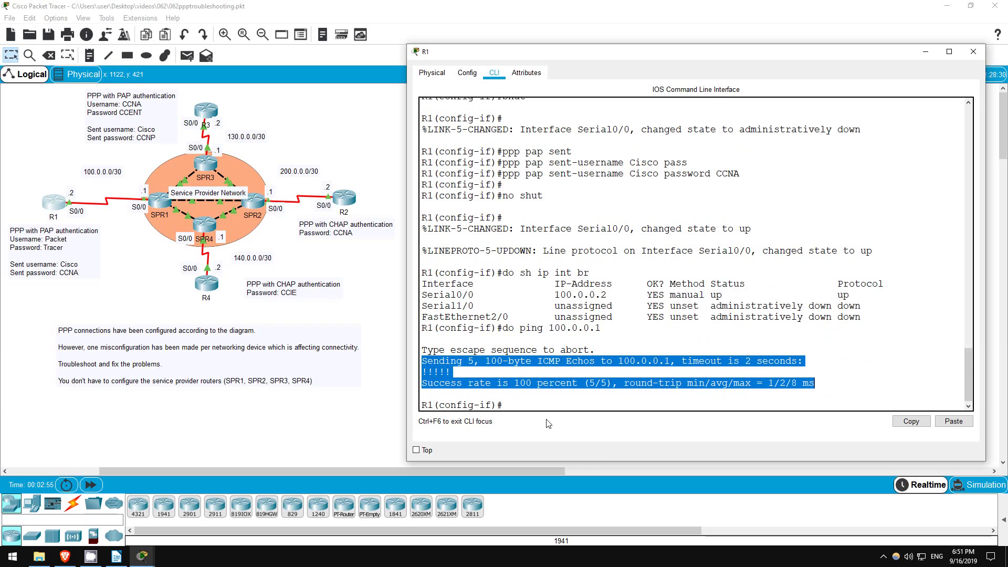
{"action": "left_click", "coordinate": [542, 409]}
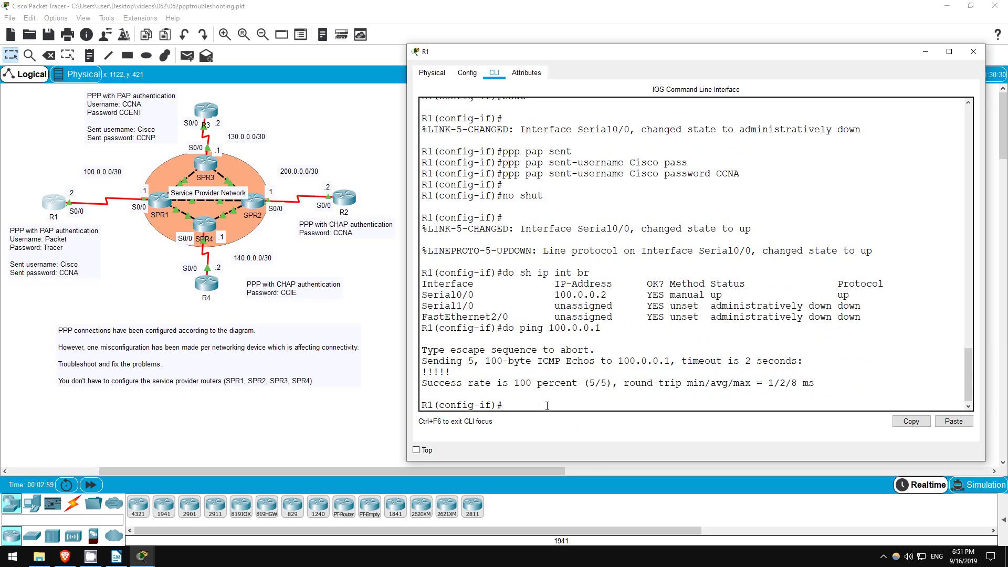
Close R1's window and open R3's CLI in privileged mode.
{"action": "left_click", "coordinate": [263, 109]}
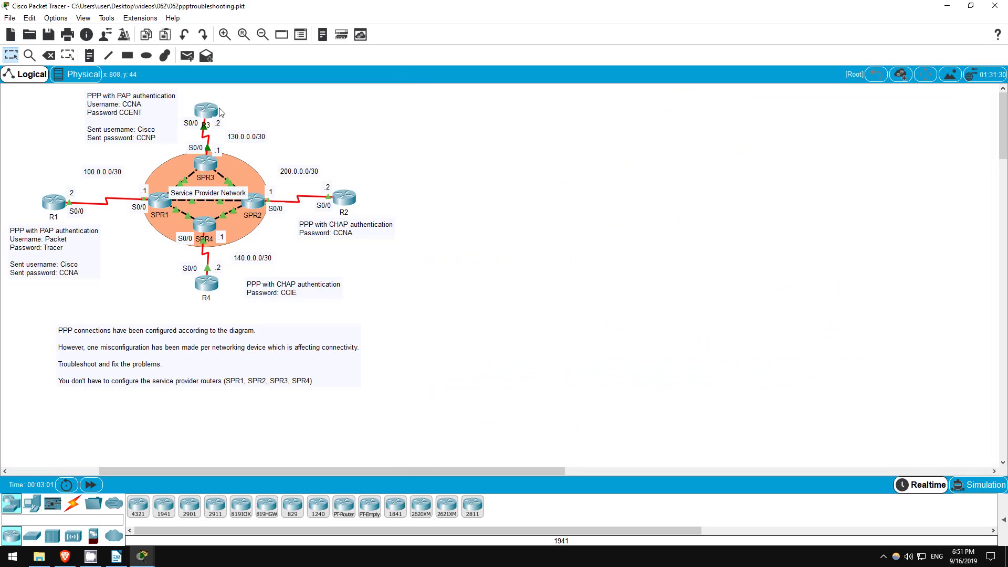
{"action": "left_click", "coordinate": [209, 112]}
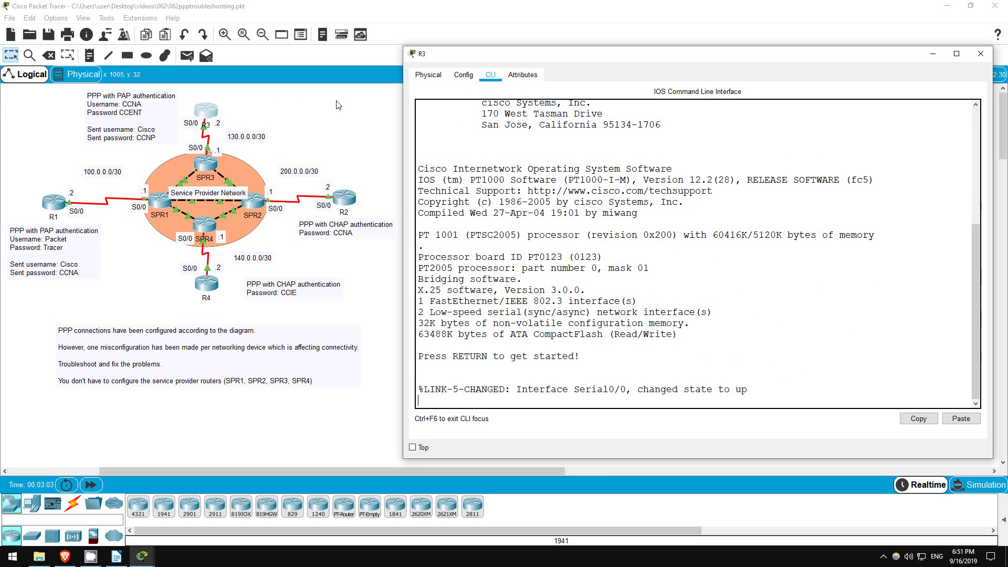
{"action": "key", "text": "Return"}
{"action": "key", "text": "Return"}
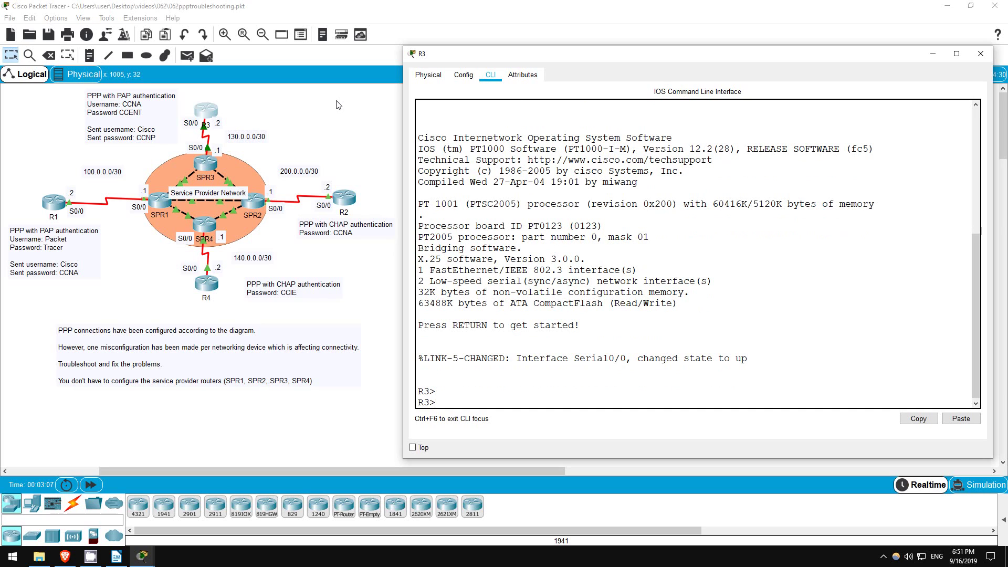
{"action": "type", "text": "en"}
{"action": "key", "text": "Return"}
Show R3's Serial0/0 status: PPP encapsulation but line protocol down.
{"action": "type", "text": "sh int s0/0"}
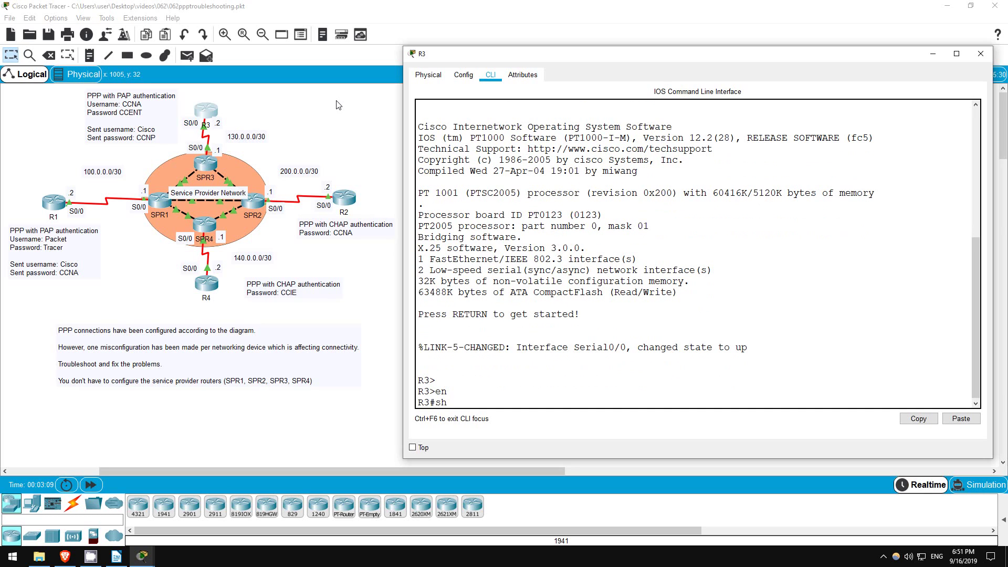
{"action": "key", "text": "Return"}
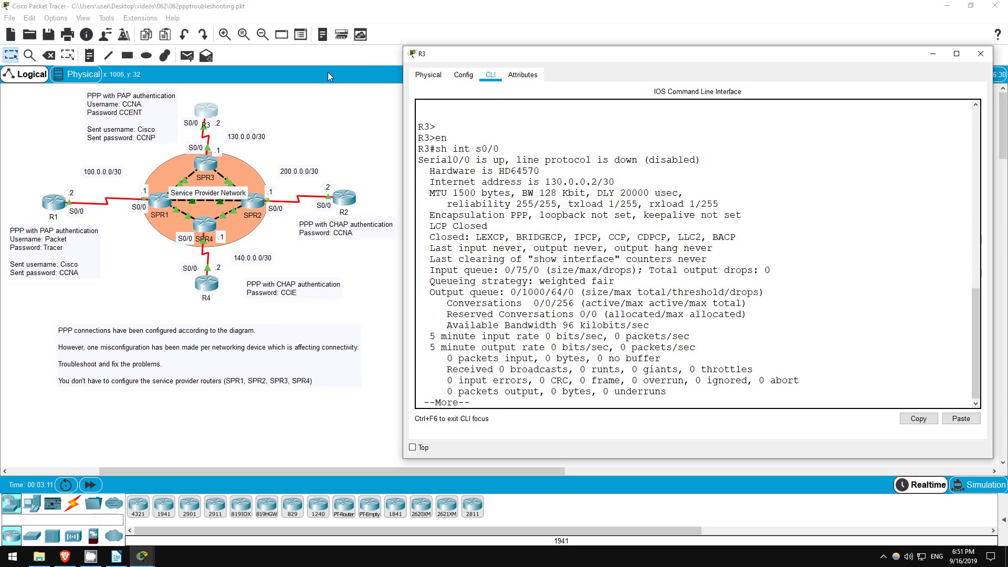
{"action": "key", "text": "space"}
{"action": "left_click_drag", "start_coordinate": [425, 207], "coordinate": [524, 205]}
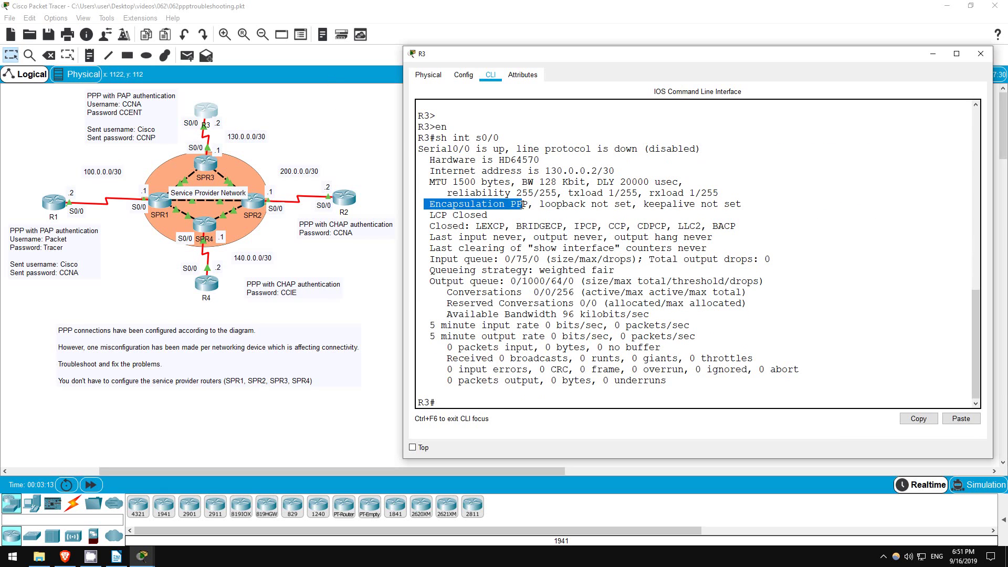
{"action": "left_click", "coordinate": [568, 159]}
{"action": "left_click_drag", "start_coordinate": [614, 149], "coordinate": [644, 149]}
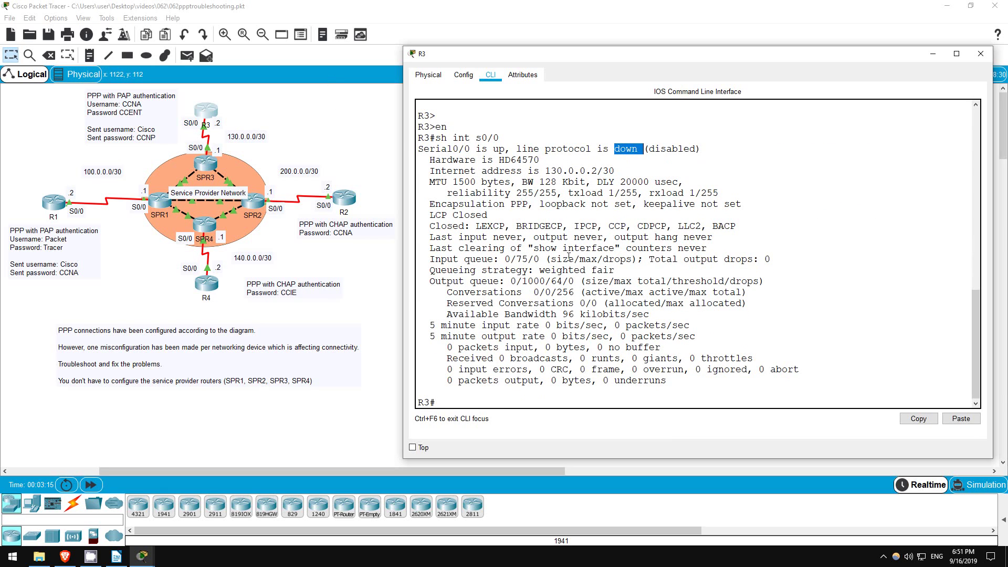
{"action": "left_click", "coordinate": [483, 403]}
List R3's sh run, noting the username entry, PAP sent-username line and CHAP authentication on Serial0/0.
{"action": "type", "text": "sh run"}
{"action": "key", "text": "Return"}
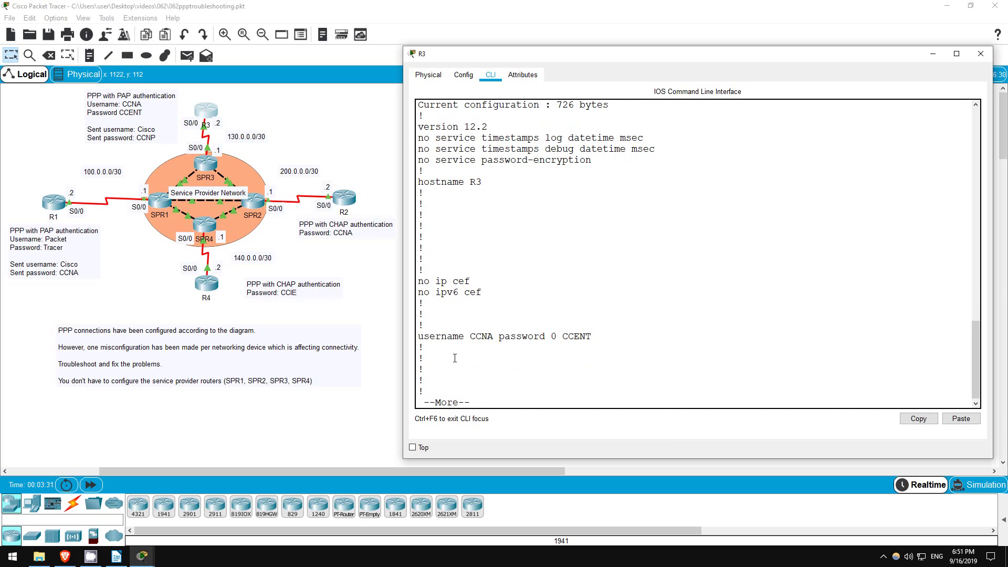
{"action": "double_click", "coordinate": [461, 337]}
{"action": "left_click", "coordinate": [496, 405]}
{"action": "key", "text": "Return"}
{"action": "key", "text": "Return"}
{"action": "key", "text": "Return"}
{"action": "key", "text": "Return"}
{"action": "key", "text": "Return"}
{"action": "key", "text": "Return"}
{"action": "key", "text": "Return"}
{"action": "key", "text": "Return"}
{"action": "key", "text": "Return"}
{"action": "key", "text": "Return"}
{"action": "key", "text": "Return"}
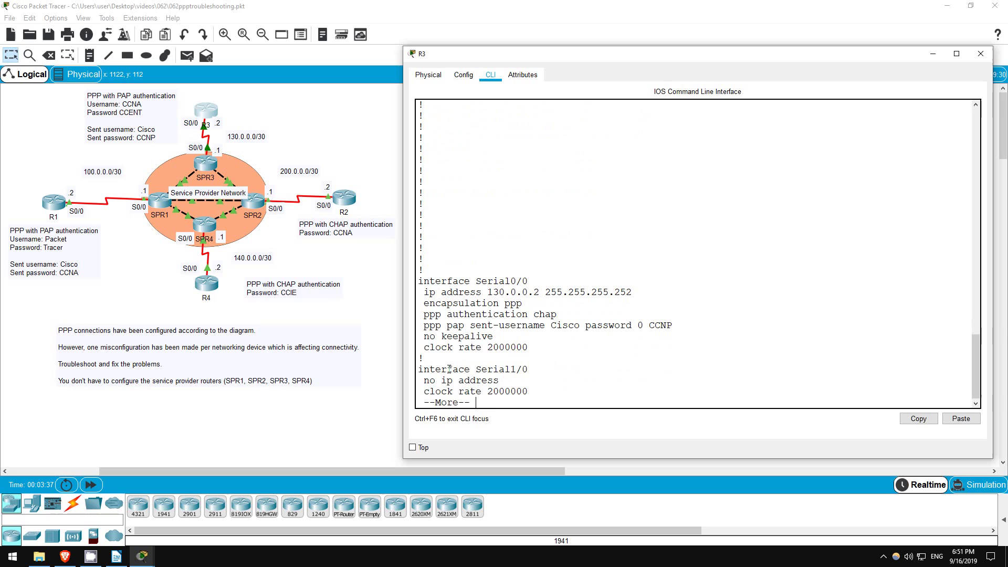
{"action": "left_click_drag", "start_coordinate": [425, 325], "coordinate": [675, 323]}
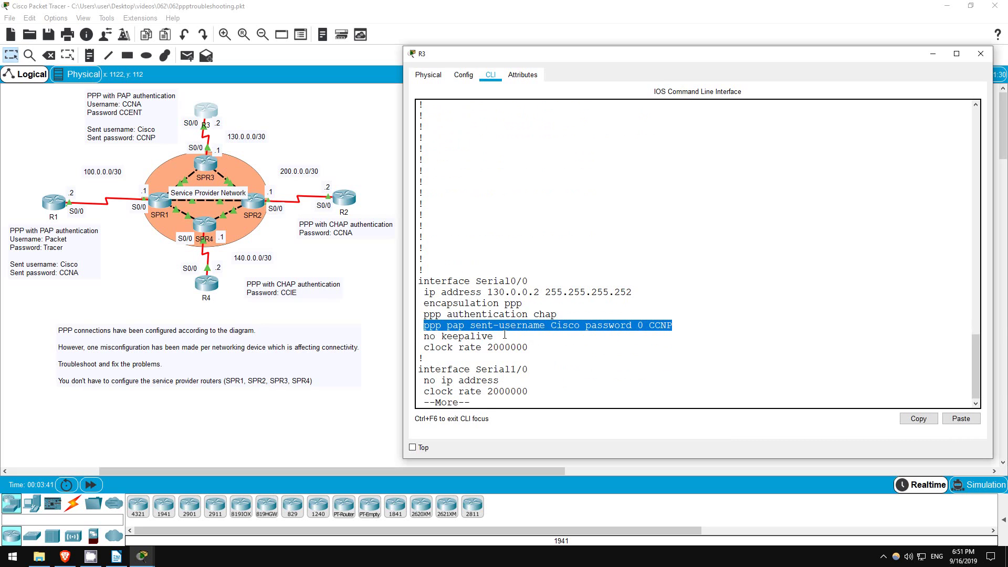
{"action": "left_click", "coordinate": [443, 348]}
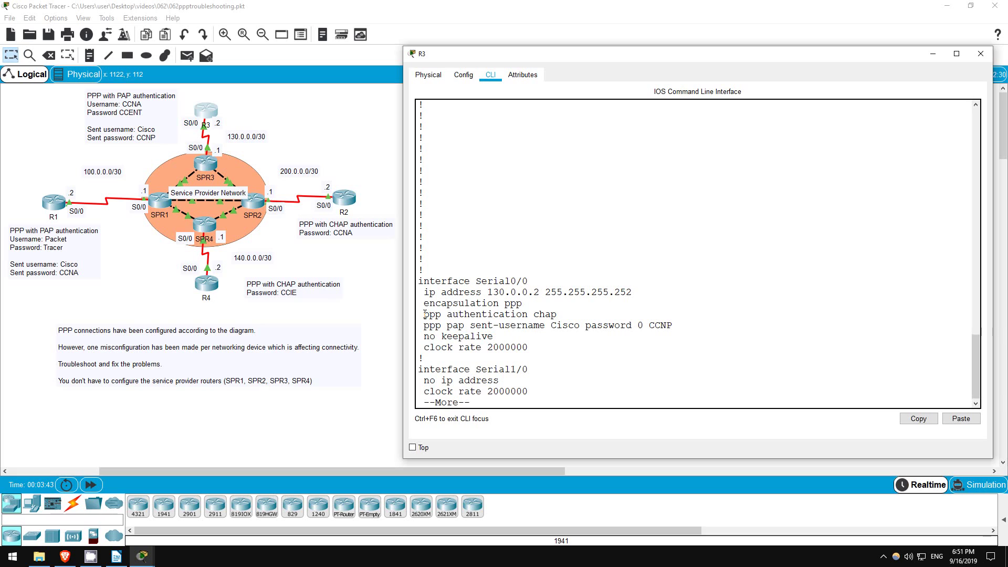
{"action": "left_click_drag", "start_coordinate": [425, 314], "coordinate": [558, 314]}
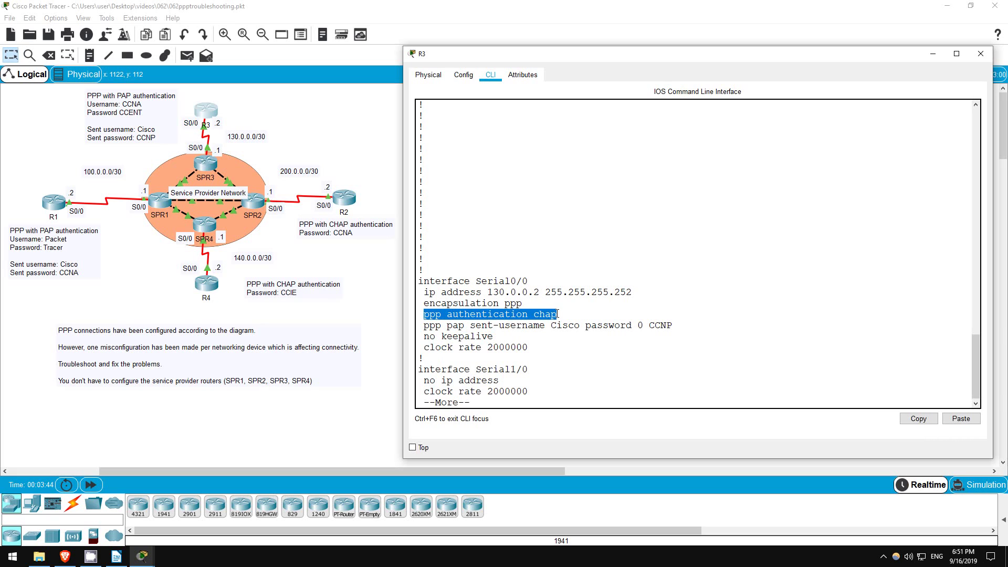
{"action": "left_click", "coordinate": [492, 403]}
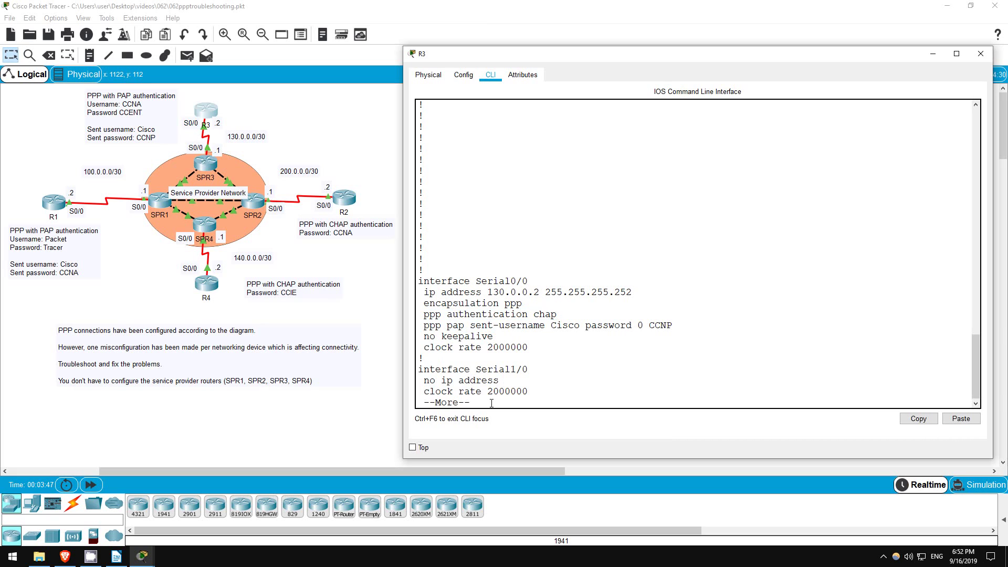
{"action": "key", "text": "q"}
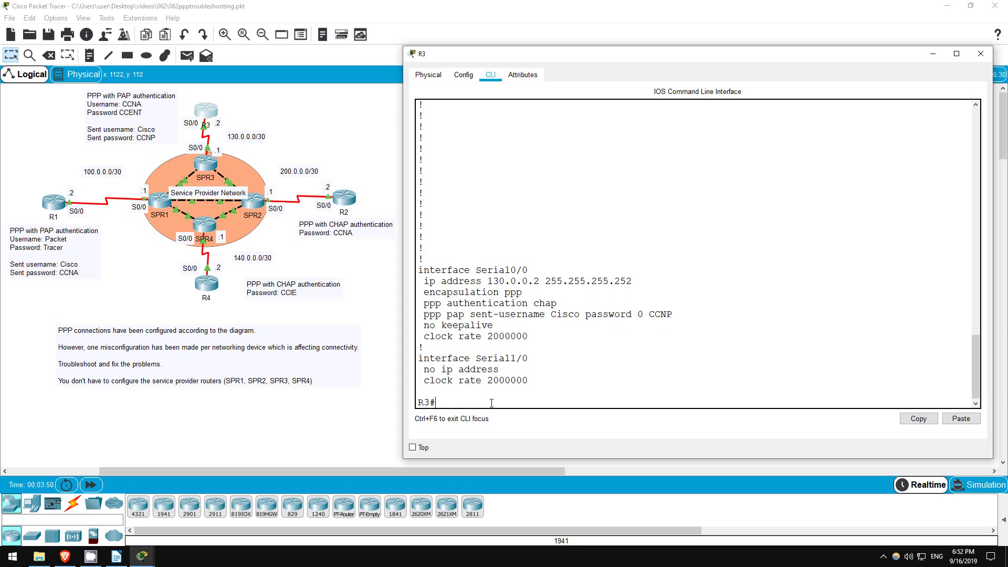
On R3 Serial0/0, replace CHAP with ppp authentication pap, shutting and re-enabling the interface.
{"action": "type", "text": "conf t"}
{"action": "key", "text": "Return"}
{"action": "type", "text": "int s0/0"}
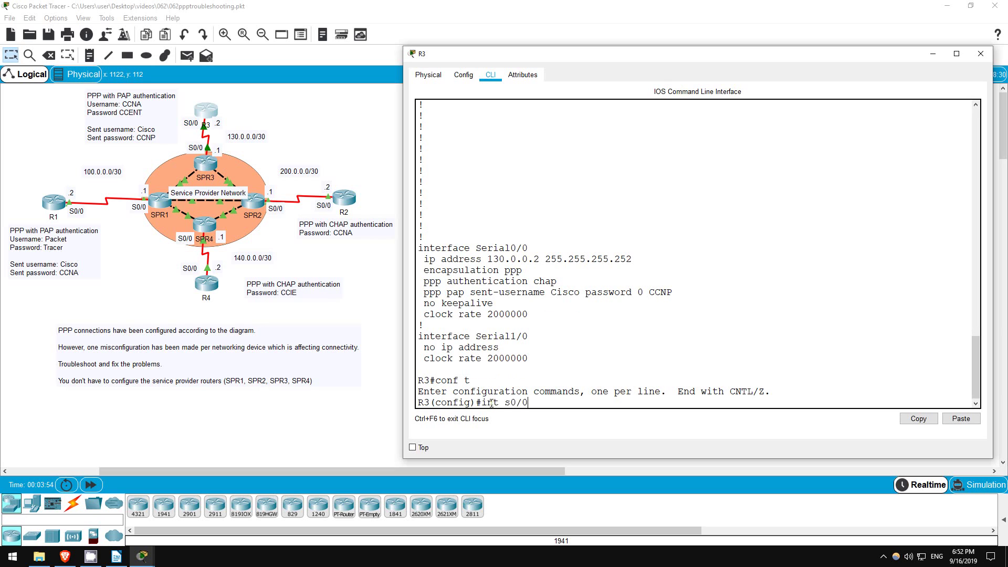
{"action": "key", "text": "Return"}
{"action": "type", "text": "shut"}
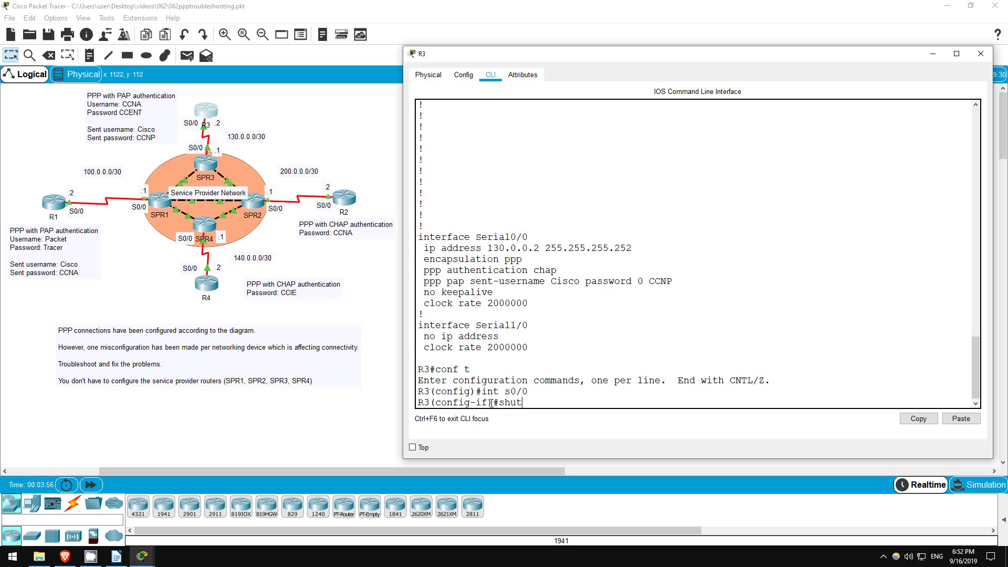
{"action": "key", "text": "Return"}
{"action": "type", "text": "no ppp ait"}
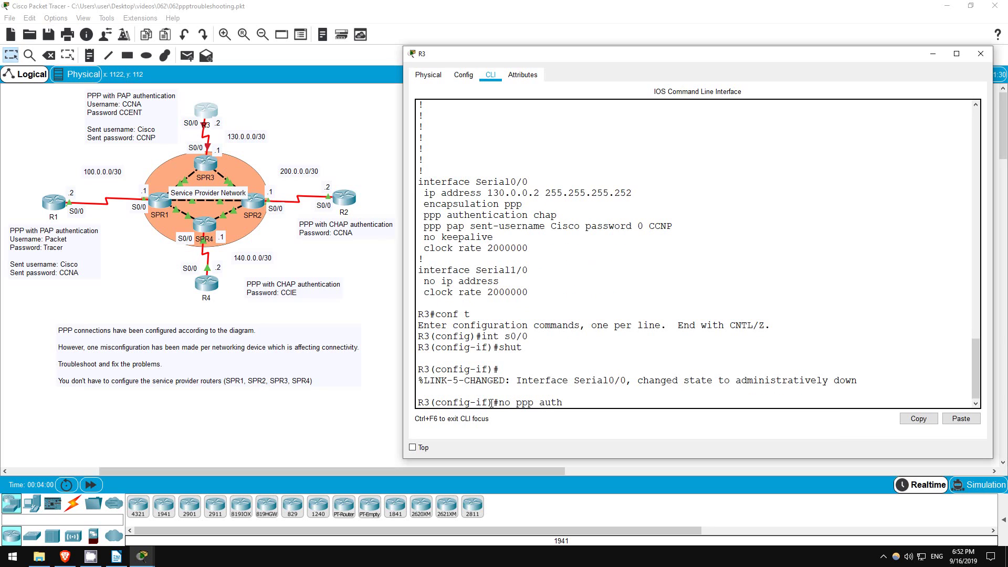
{"action": "type", "text": "chap"}
{"action": "key", "text": "Return"}
{"action": "type", "text": "ppp aut"}
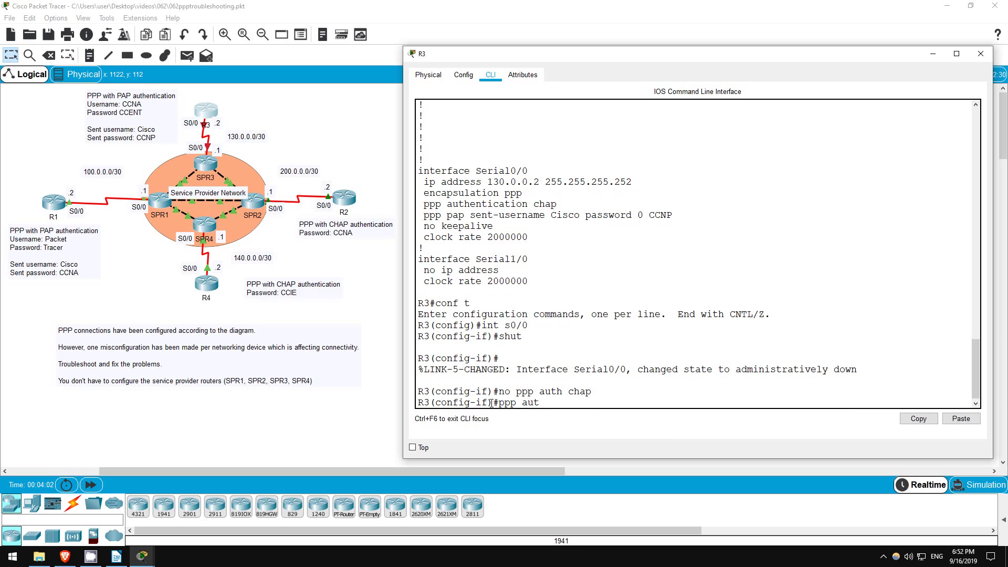
{"action": "type", "text": "h"}
{"action": "key", "text": "Tab"}
{"action": "type", "text": "pap"}
{"action": "key", "text": "Return"}
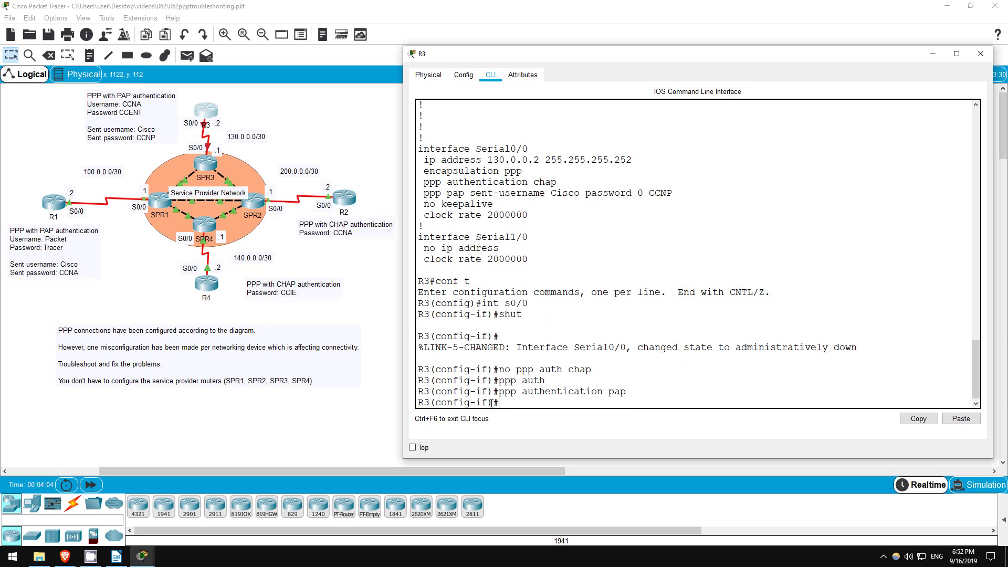
{"action": "key", "text": "Return"}
{"action": "type", "text": "no shut"}
{"action": "key", "text": "Return"}
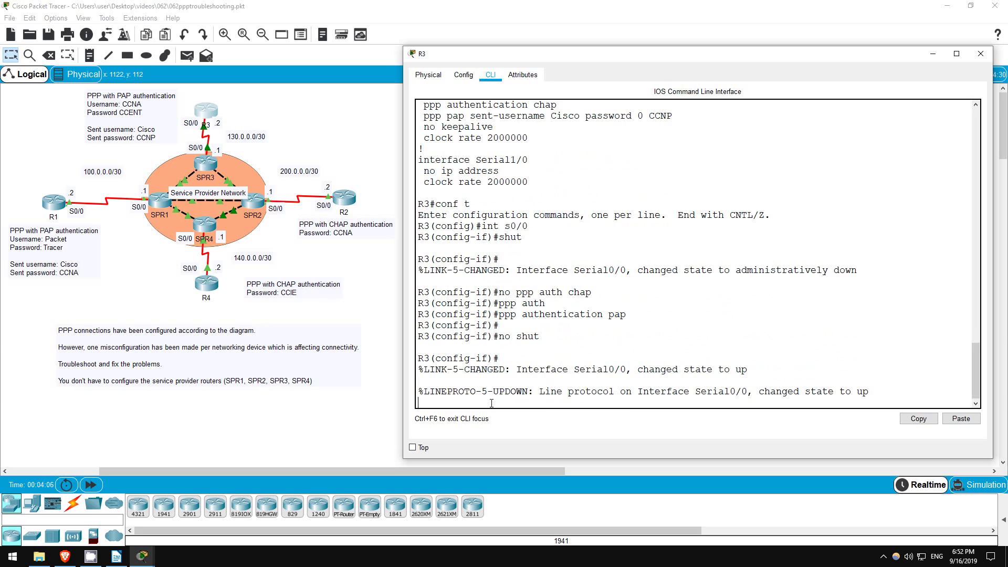
Confirm R3's Serial0/0 is up/up and pings to 130.0.0.1 succeed.
{"action": "type", "text": "do sh ip int br"}
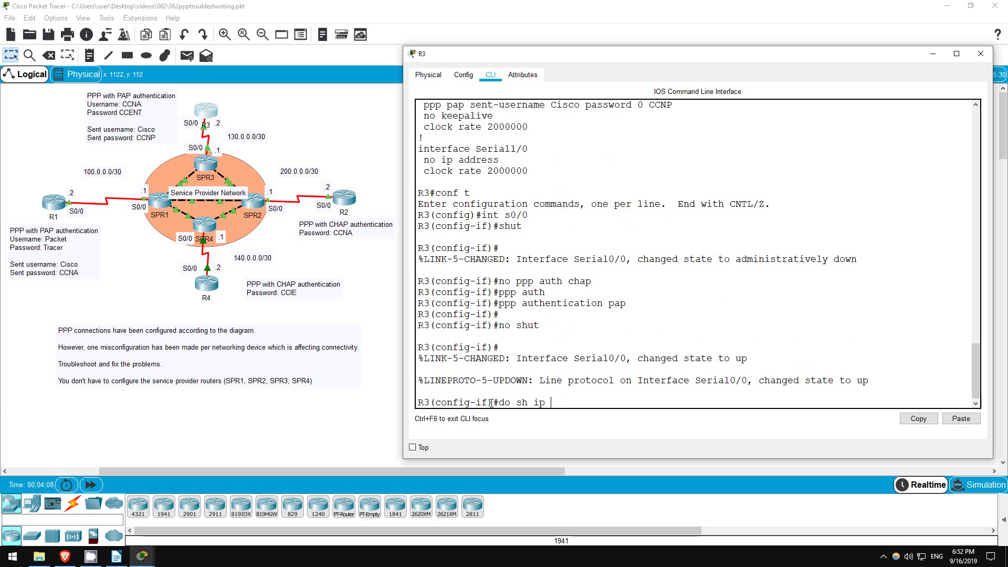
{"action": "key", "text": "Return"}
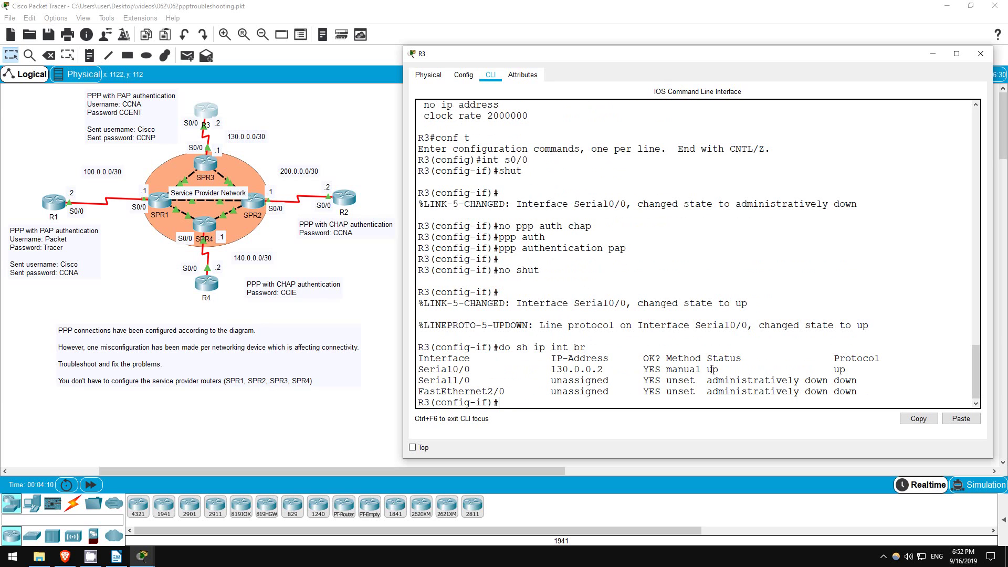
{"action": "left_click_drag", "start_coordinate": [709, 370], "coordinate": [851, 370]}
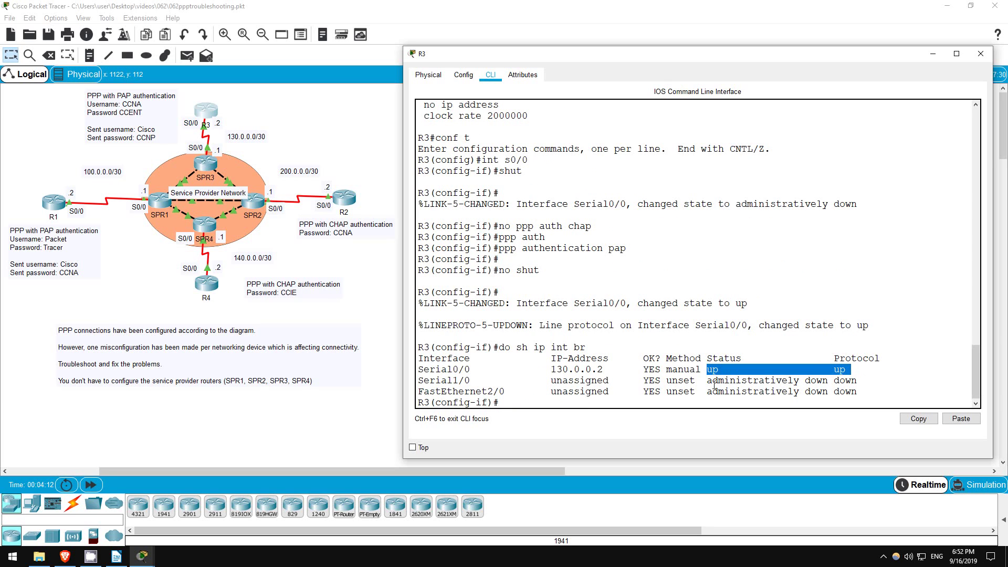
{"action": "left_click", "coordinate": [527, 402]}
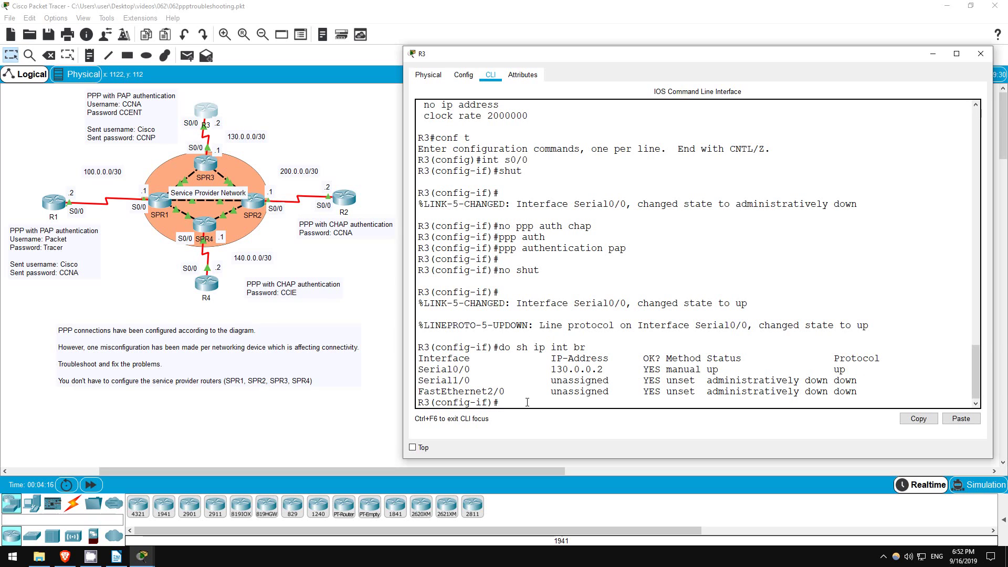
{"action": "type", "text": "ping 130.0.0.1"}
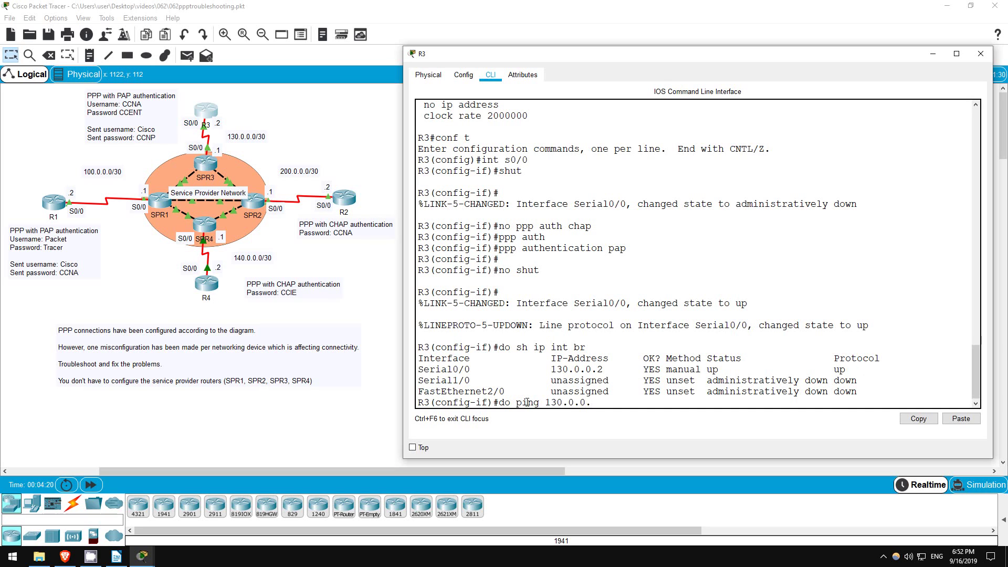
{"action": "key", "text": "Return"}
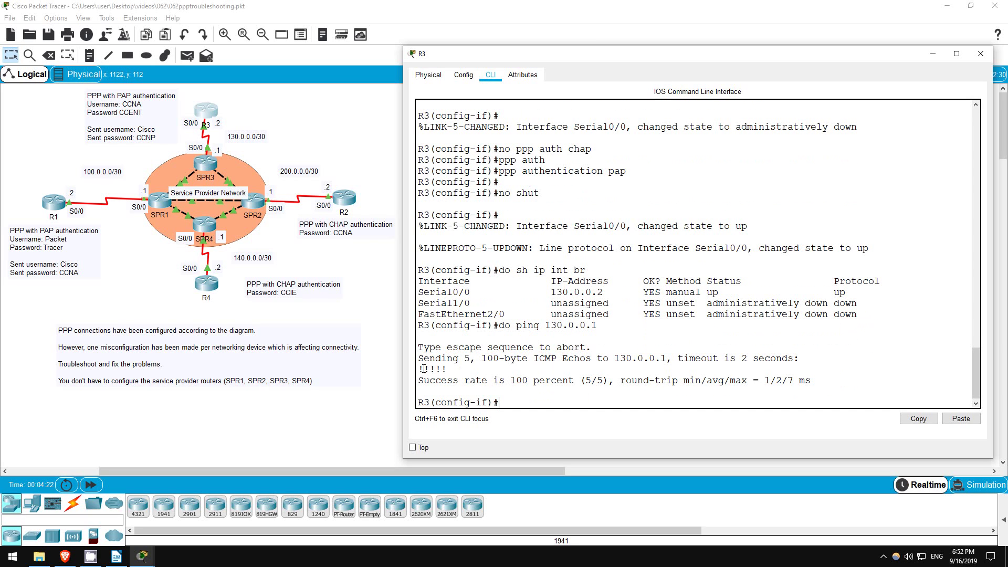
{"action": "left_click_drag", "start_coordinate": [420, 360], "coordinate": [813, 381]}
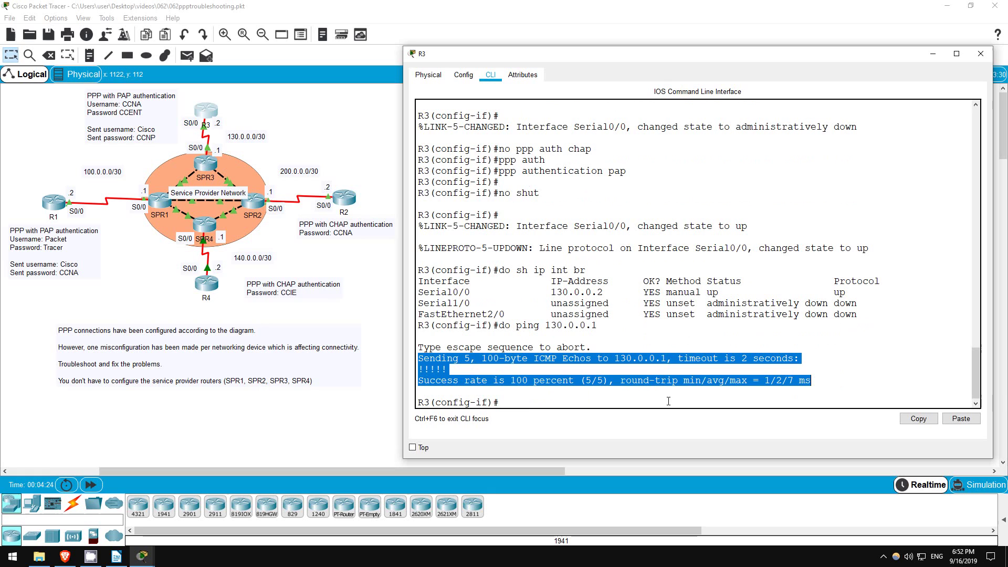
{"action": "left_click", "coordinate": [523, 402]}
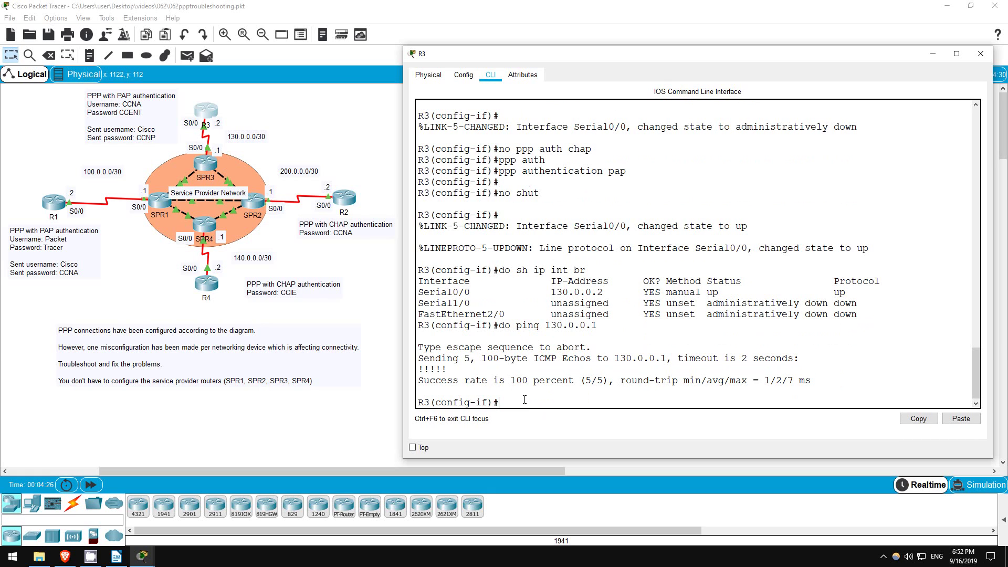
Open R2's CLI in enable mode and show Serial0/0: PPP encapsulation, line protocol down.
{"action": "left_click", "coordinate": [340, 204]}
{"action": "key", "text": "Return"}
{"action": "key", "text": "Return"}
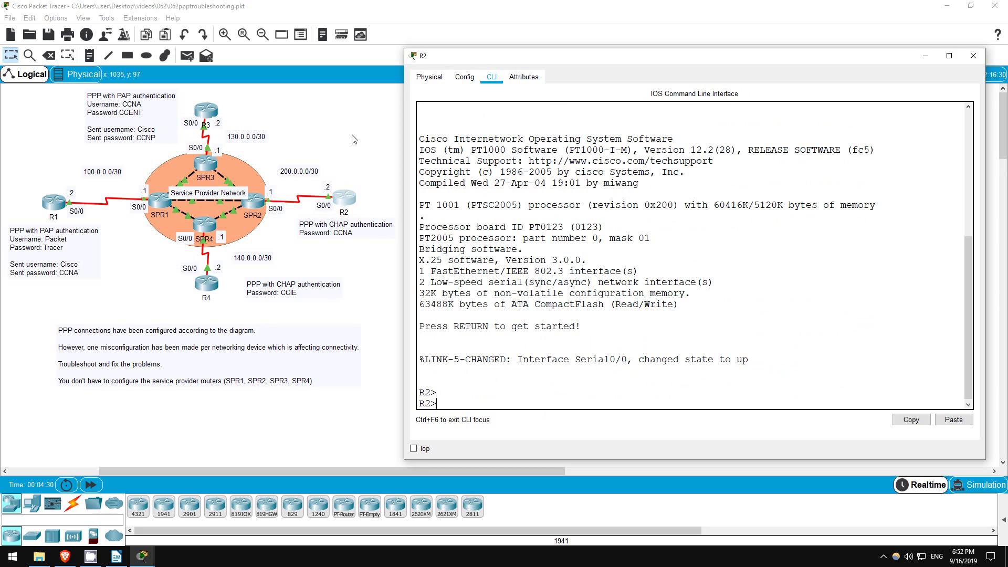
{"action": "type", "text": "en"}
{"action": "key", "text": "Return"}
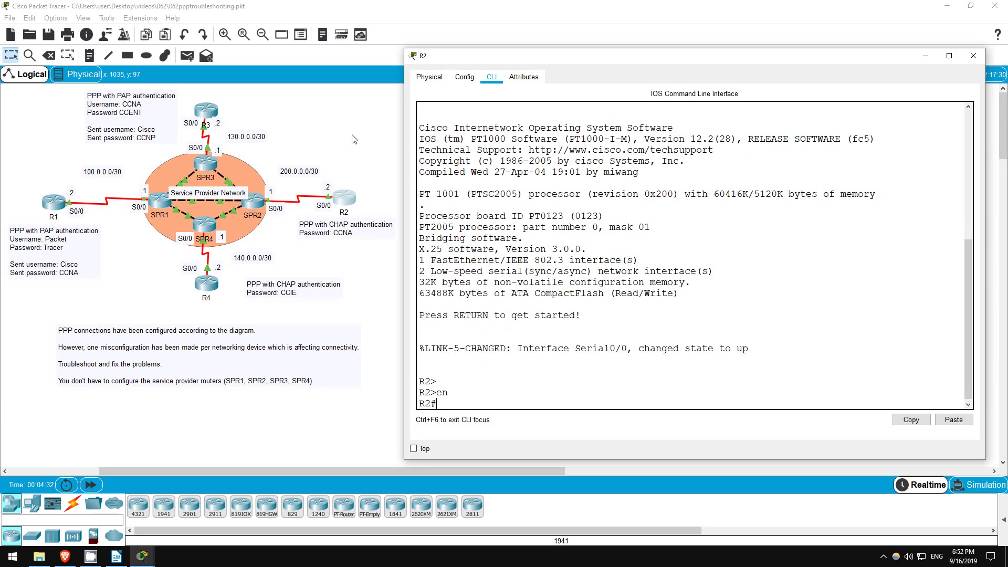
{"action": "type", "text": "sh int s0/0"}
{"action": "key", "text": "Return"}
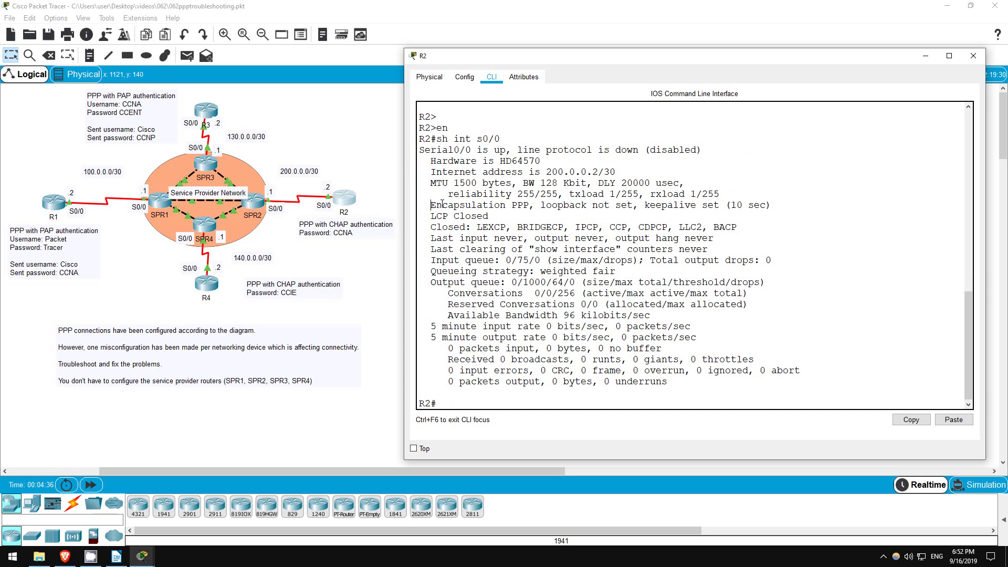
{"action": "left_click_drag", "start_coordinate": [443, 205], "coordinate": [534, 205]}
{"action": "left_click_drag", "start_coordinate": [418, 152], "coordinate": [704, 150]}
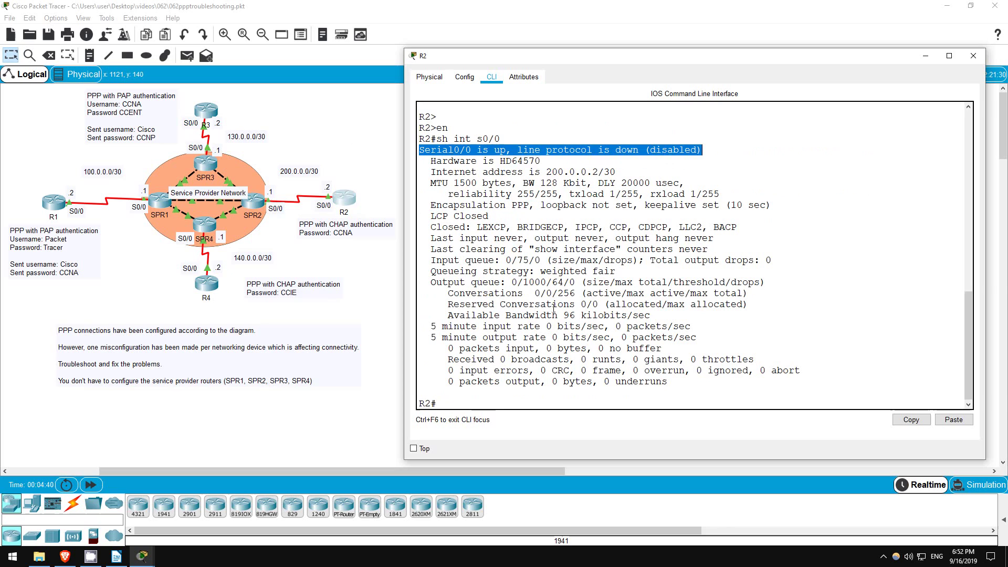
{"action": "left_click", "coordinate": [467, 406]}
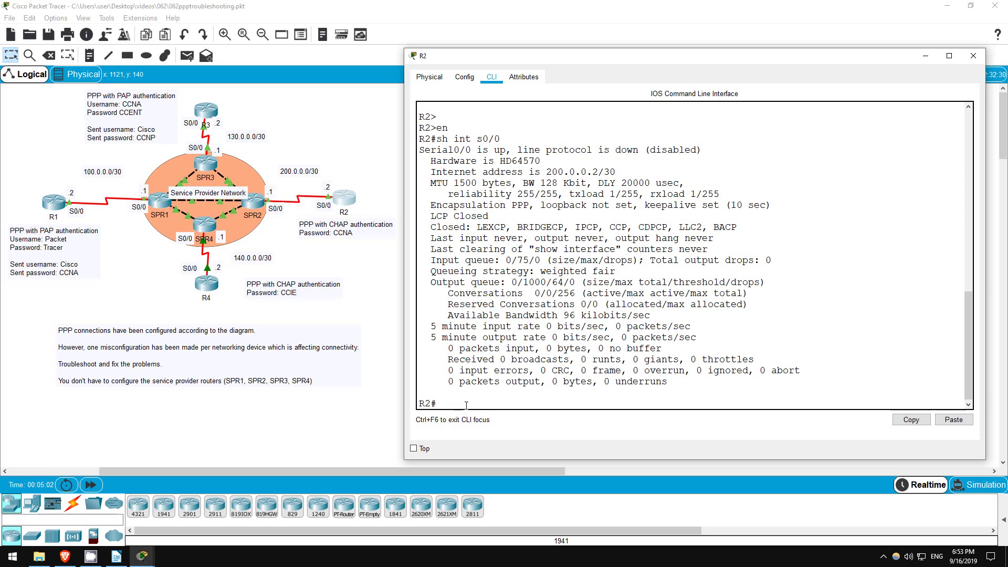
Run sh run on R2 and locate the username R2 credential entry.
{"action": "type", "text": "sh run"}
{"action": "key", "text": "Return"}
{"action": "key", "text": "Return"}
{"action": "key", "text": "Return"}
{"action": "key", "text": "Return"}
{"action": "key", "text": "Return"}
{"action": "key", "text": "Return"}
{"action": "key", "text": "Return"}
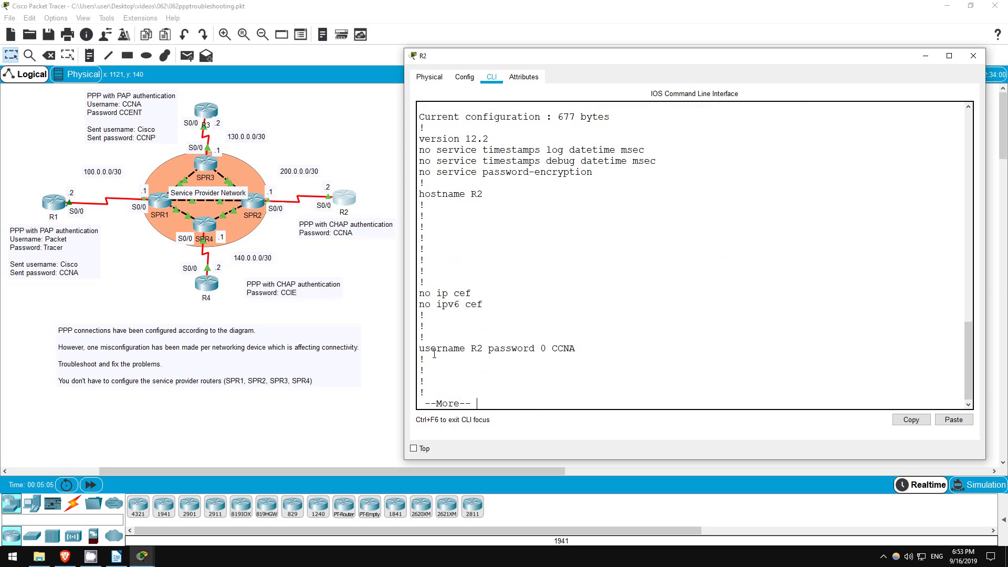
{"action": "left_click_drag", "start_coordinate": [420, 347], "coordinate": [582, 346]}
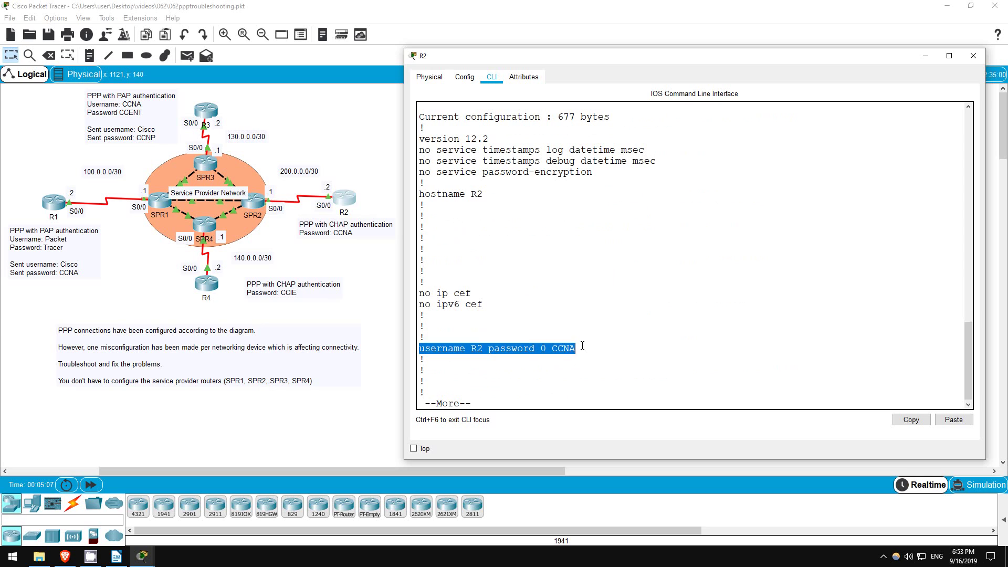
{"action": "left_click", "coordinate": [488, 403]}
{"action": "key", "text": "q"}
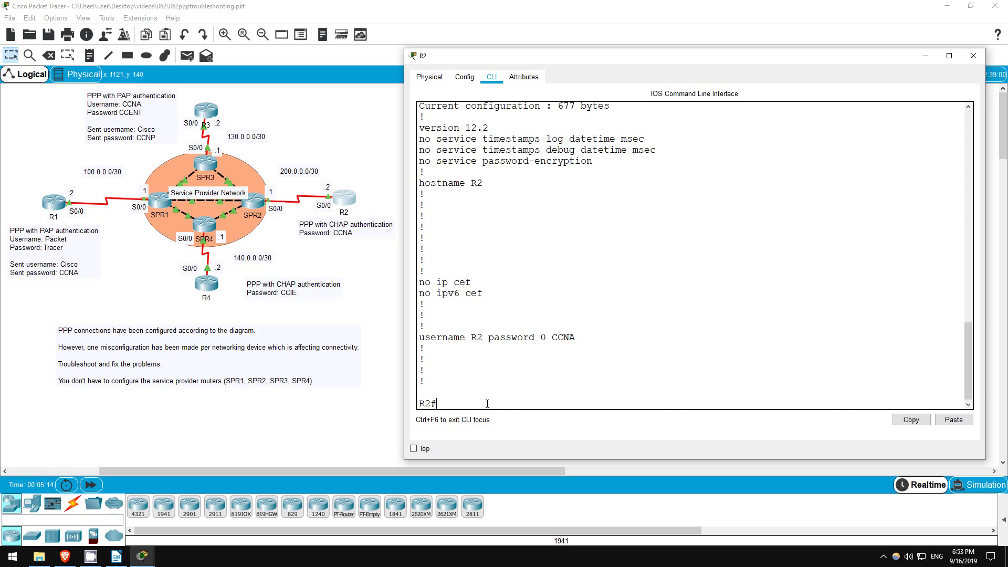
Replace R2's username R2 credential with username SPR2 using the same password.
{"action": "type", "text": "conf t"}
{"action": "key", "text": "Return"}
{"action": "type", "text": "no usernam"}
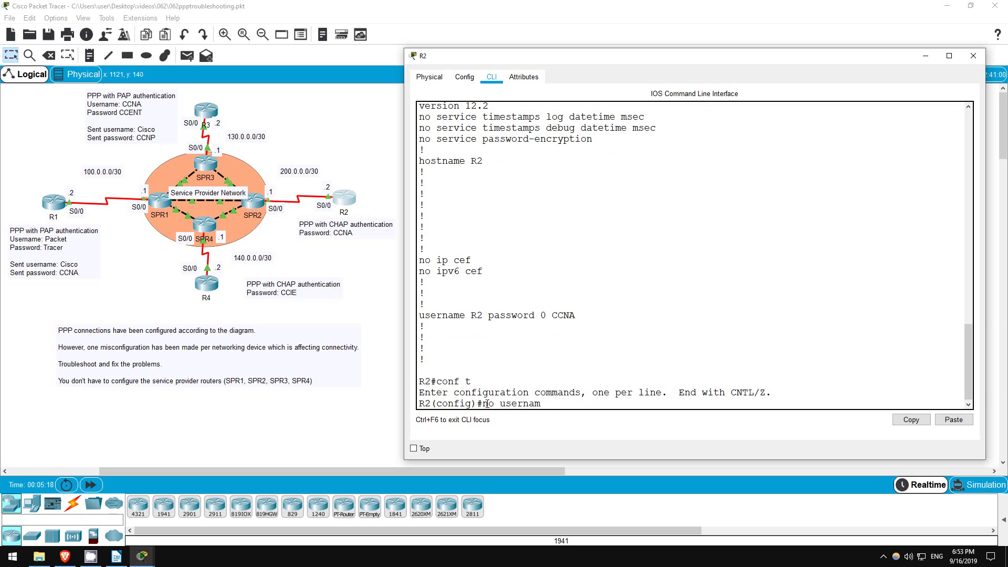
{"action": "type", "text": "e R2 password CCNA"}
{"action": "key", "text": "Return"}
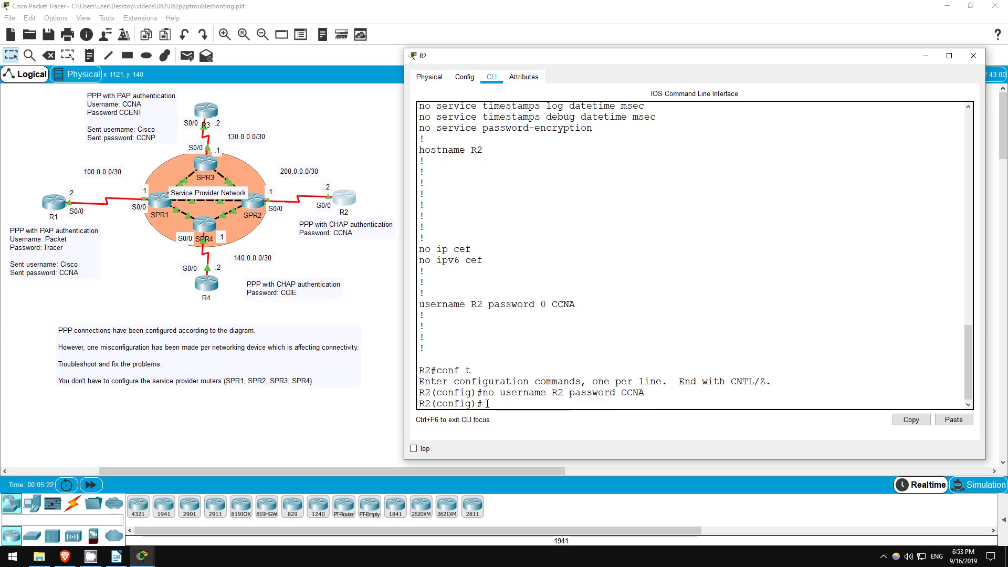
{"action": "key", "text": "Return"}
{"action": "type", "text": "username SPR"}
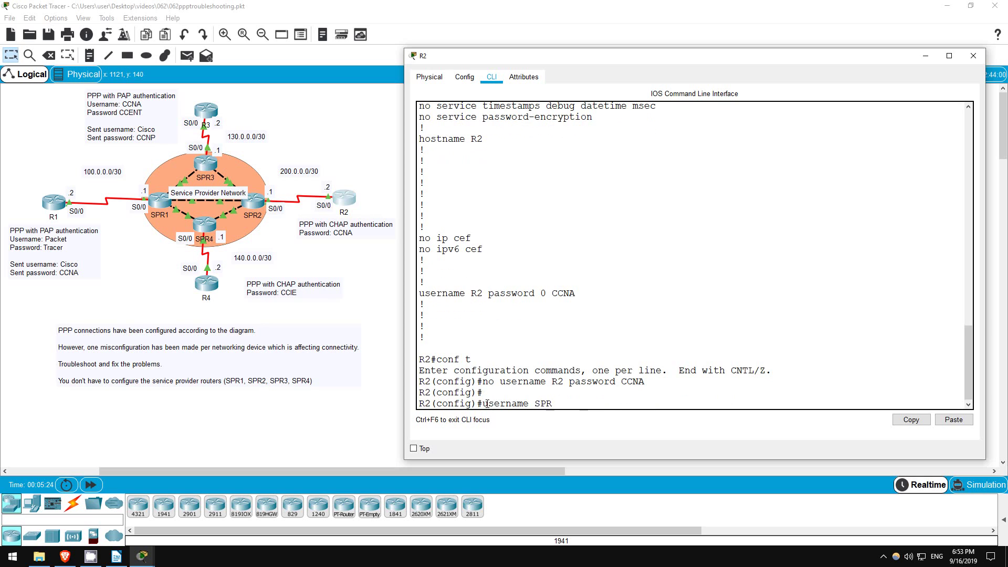
{"action": "type", "text": "2 pass"}
{"action": "key", "text": "Tab"}
{"action": "type", "text": "CCNA"}
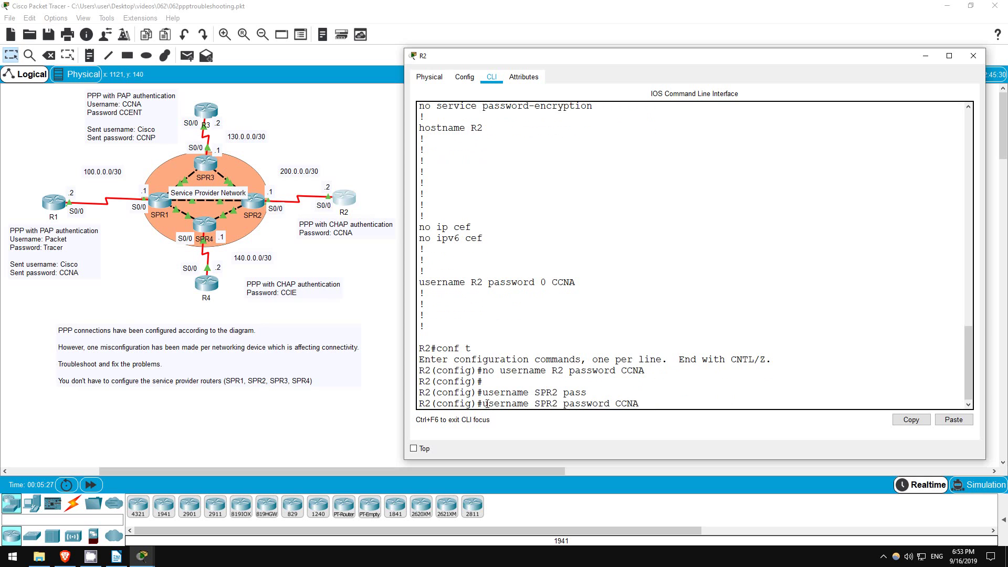
{"action": "key", "text": "Return"}
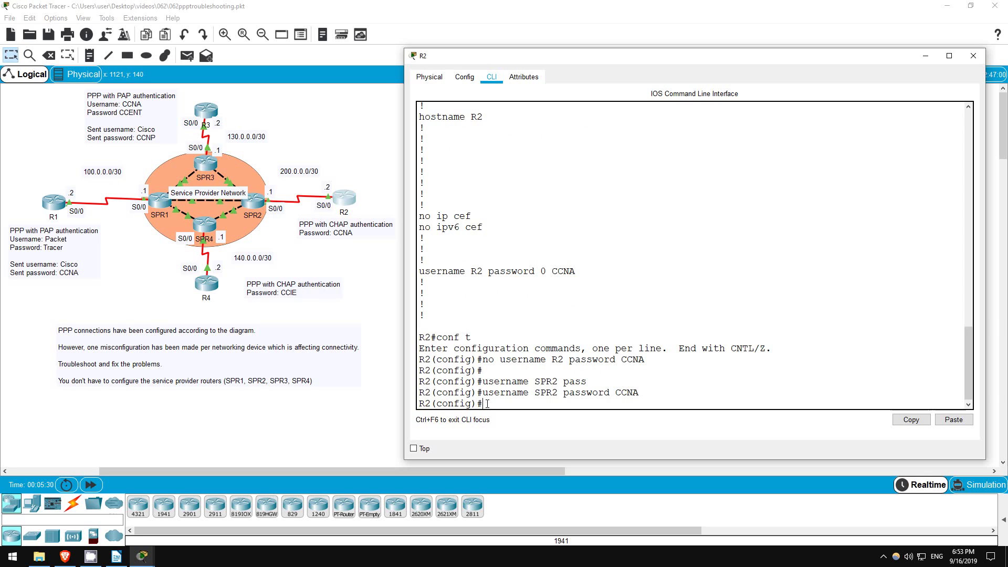
Restart R2's Serial0/0 with shut and no shut.
{"action": "type", "text": "int s0/0"}
{"action": "key", "text": "Return"}
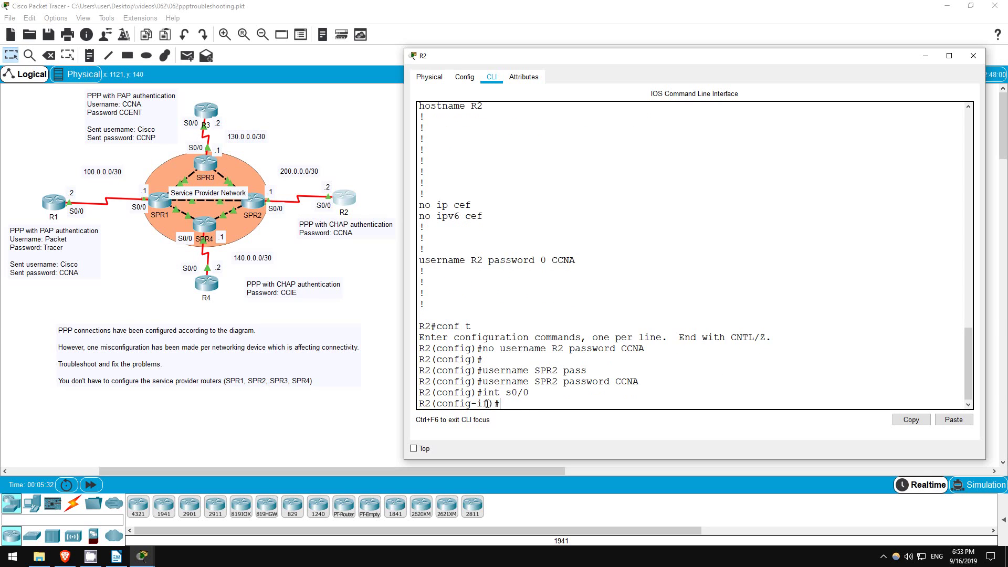
{"action": "type", "text": "shut"}
{"action": "key", "text": "Return"}
{"action": "key", "text": "Return"}
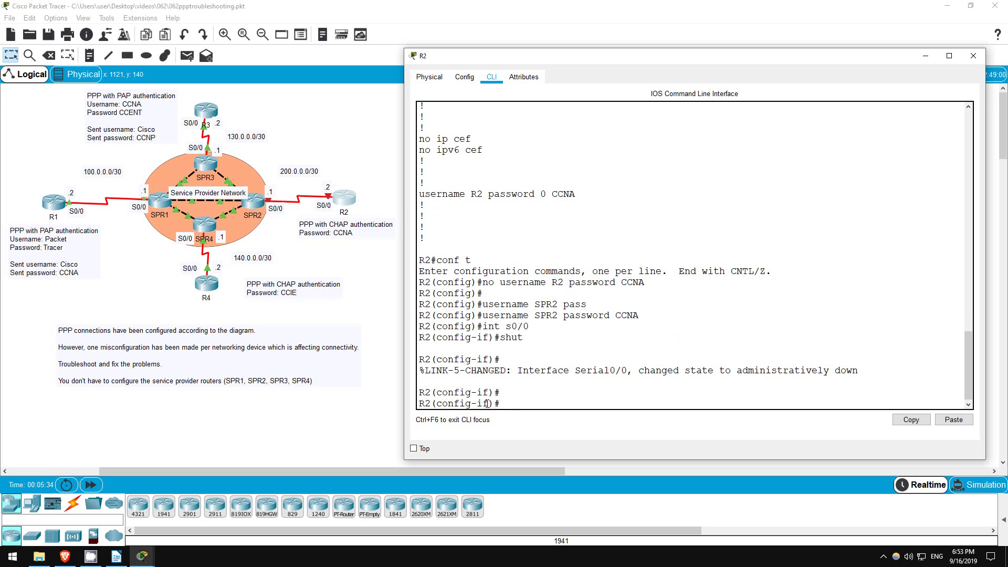
{"action": "type", "text": "no shut"}
{"action": "key", "text": "Return"}
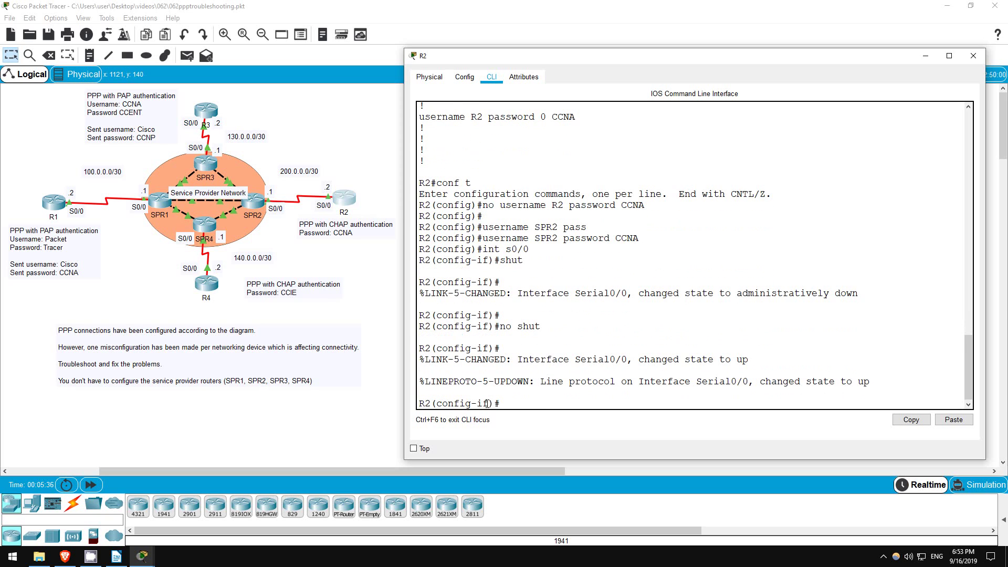
Confirm Serial0/0 is up/up and pings to 200.0.0.1 succeed.
{"action": "type", "text": "do sh ip int"}
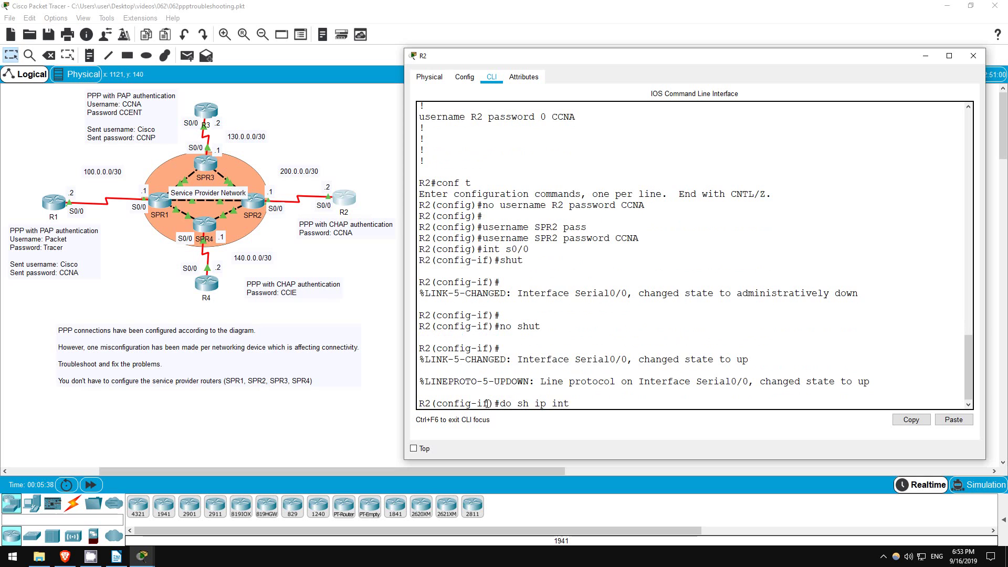
{"action": "type", "text": " br"}
{"action": "key", "text": "Return"}
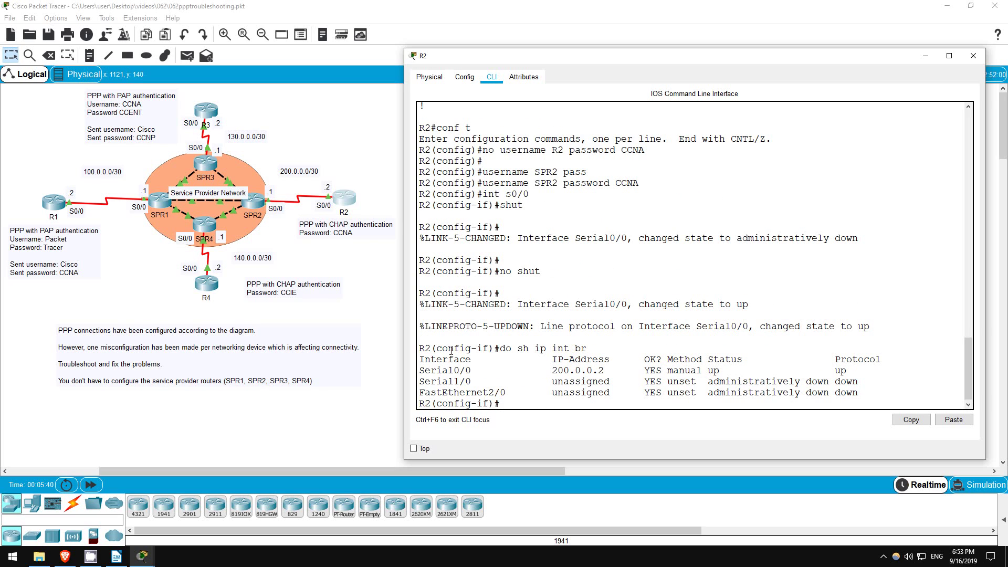
{"action": "left_click_drag", "start_coordinate": [706, 370], "coordinate": [851, 371]}
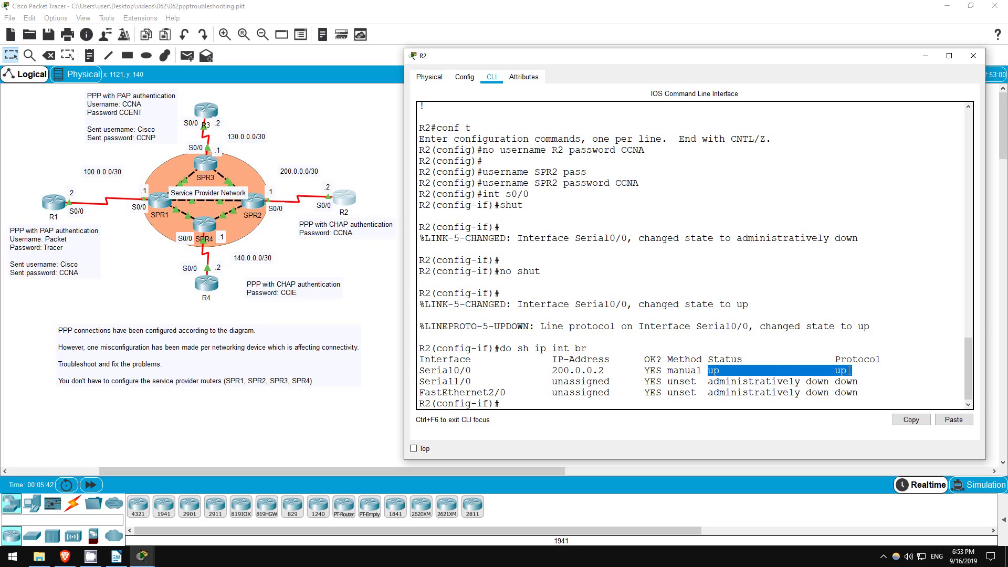
{"action": "left_click", "coordinate": [506, 407]}
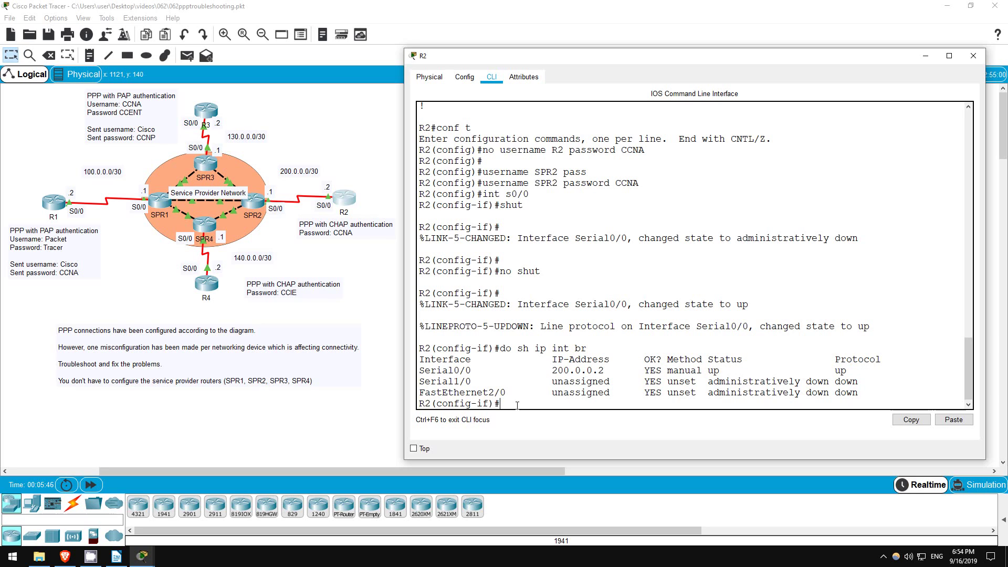
{"action": "type", "text": "do ping 200.0.0.1"}
{"action": "key", "text": "Return"}
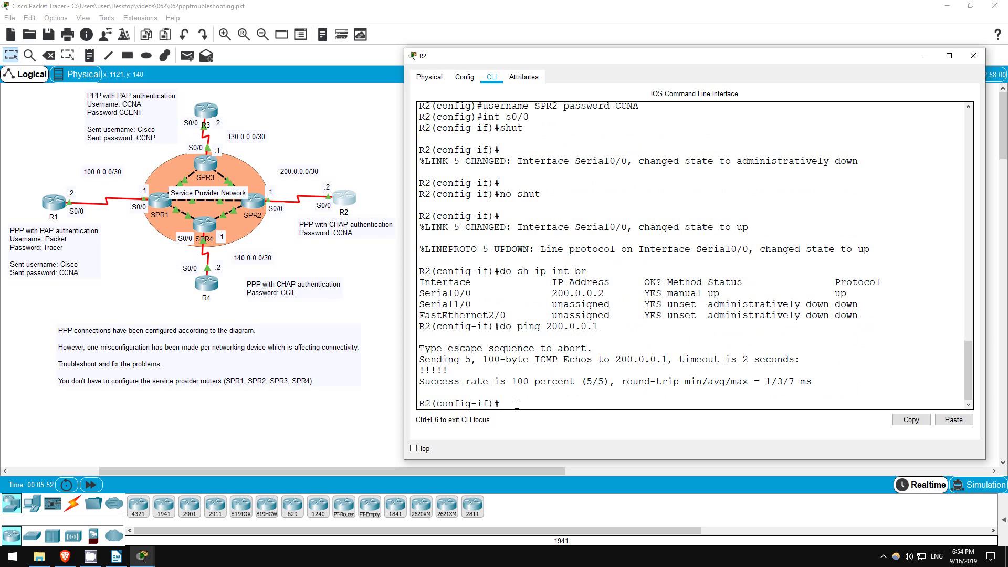
{"action": "left_click_drag", "start_coordinate": [425, 363], "coordinate": [535, 408]}
Open R4's CLI in enable mode and show Serial0/0: PPP encapsulation, line protocol down.
{"action": "left_click", "coordinate": [261, 312]}
{"action": "left_click", "coordinate": [206, 284]}
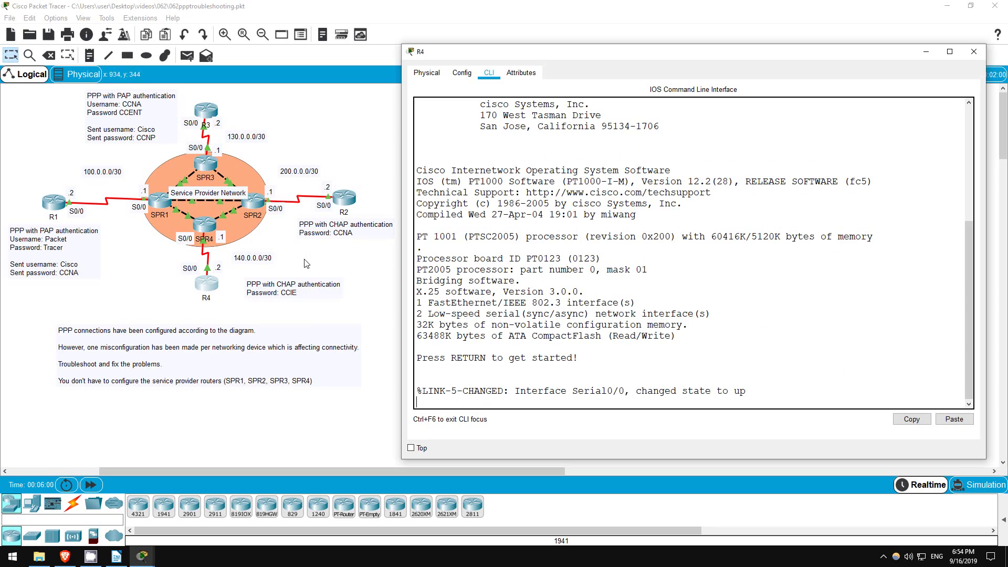
{"action": "key", "text": "Return"}
{"action": "key", "text": "Return"}
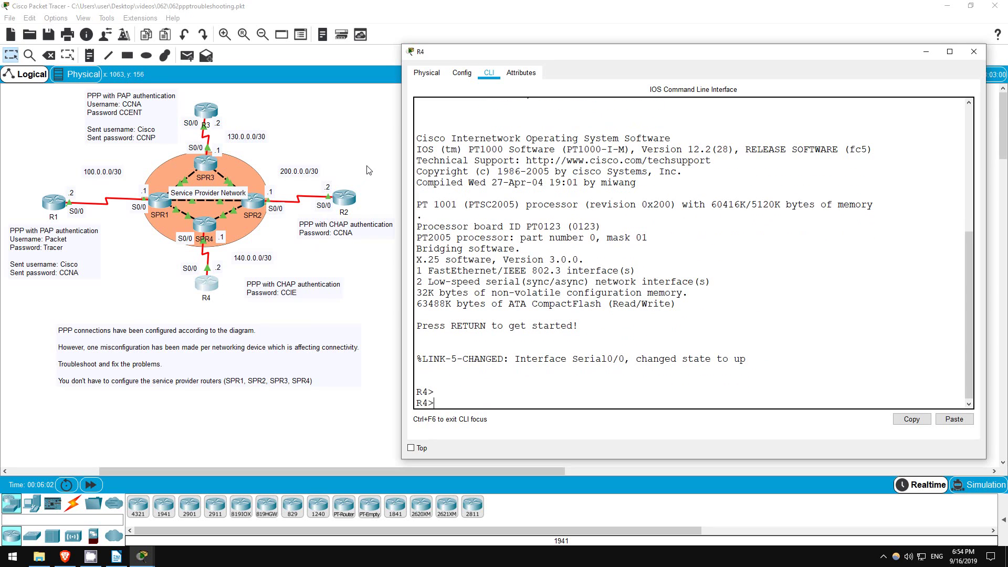
{"action": "type", "text": "en"}
{"action": "key", "text": "Return"}
{"action": "type", "text": "sh in"}
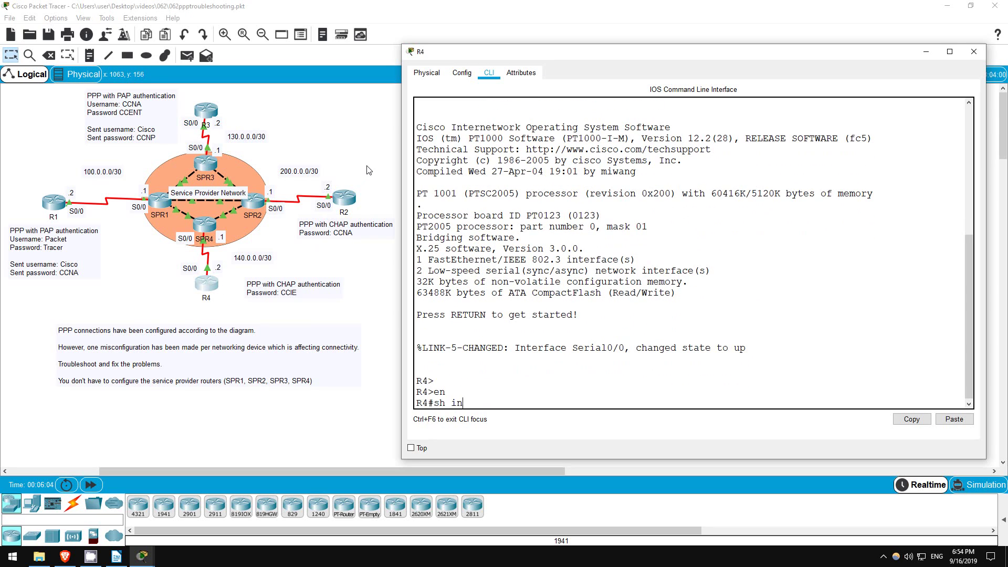
{"action": "type", "text": "t s0/0"}
{"action": "key", "text": "Return"}
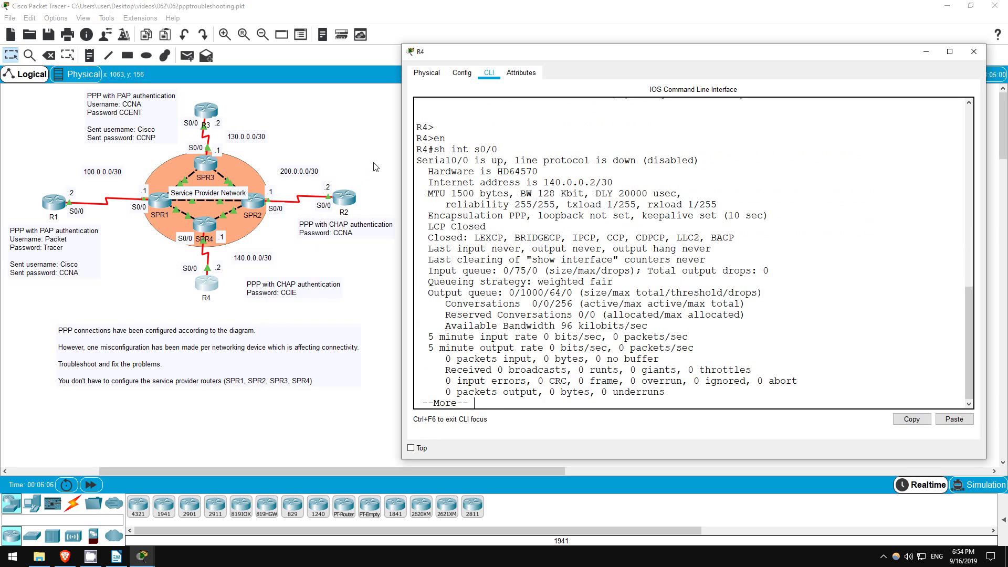
{"action": "left_click_drag", "start_coordinate": [429, 202], "coordinate": [534, 204]}
{"action": "left_click", "coordinate": [438, 146]}
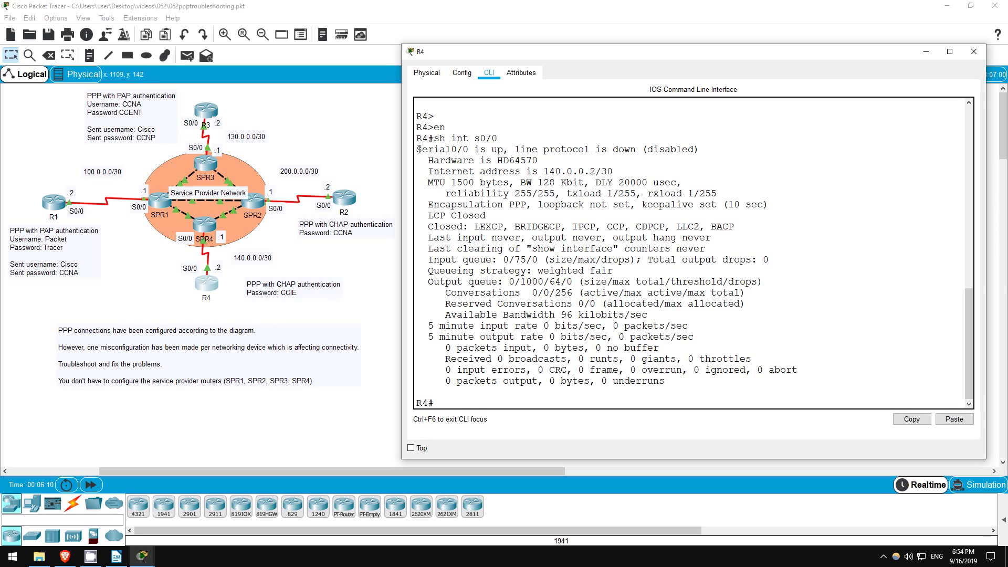
{"action": "left_click_drag", "start_coordinate": [418, 150], "coordinate": [700, 150]}
{"action": "left_click", "coordinate": [491, 405]}
Display R4's running configuration with 'sh run' and highlight the local username entry for SPR4.
{"action": "type", "text": "sh run"}
{"action": "key", "text": "Return"}
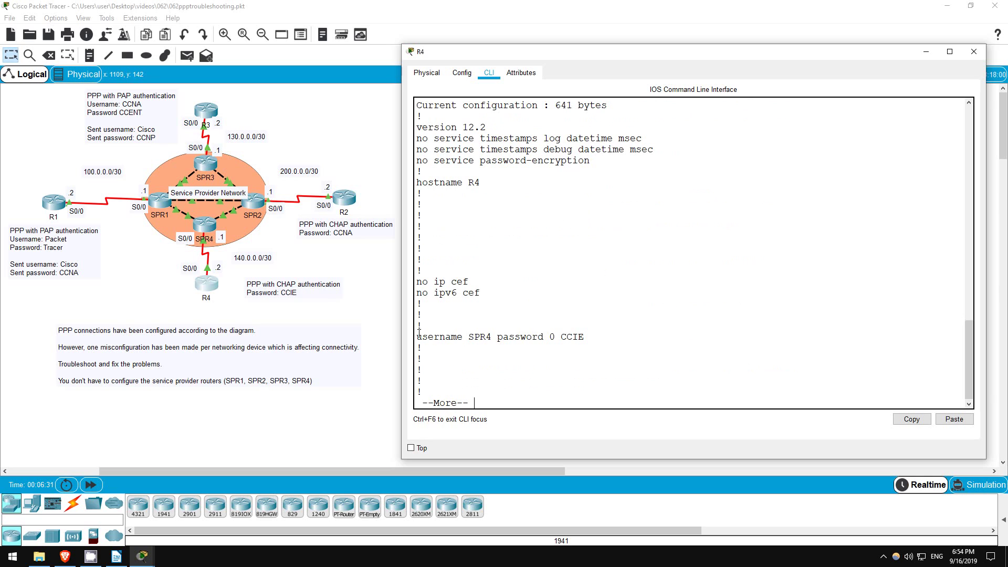
{"action": "left_click_drag", "start_coordinate": [418, 337], "coordinate": [598, 337]}
{"action": "left_click", "coordinate": [507, 406]}
Page to Serial0/0, showing 140.0.0.2/30 with PPP and no authentication, then exit the listing.
{"action": "key", "text": "space"}
{"action": "key", "text": "Return"}
{"action": "key", "text": "Return"}
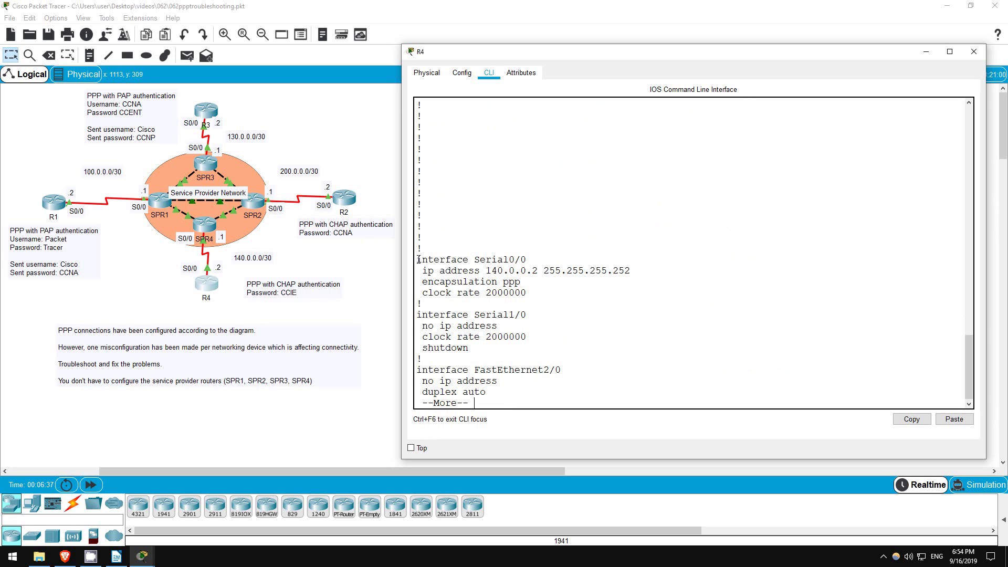
{"action": "left_click_drag", "start_coordinate": [422, 260], "coordinate": [604, 290]}
{"action": "left_click_drag", "start_coordinate": [416, 258], "coordinate": [553, 297]}
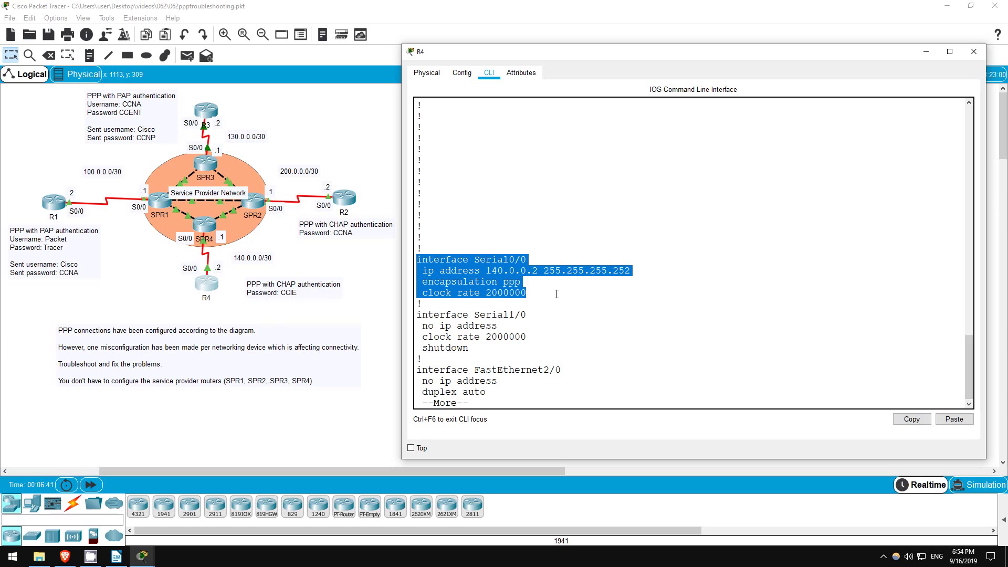
{"action": "left_click", "coordinate": [557, 294]}
{"action": "key", "text": "q"}
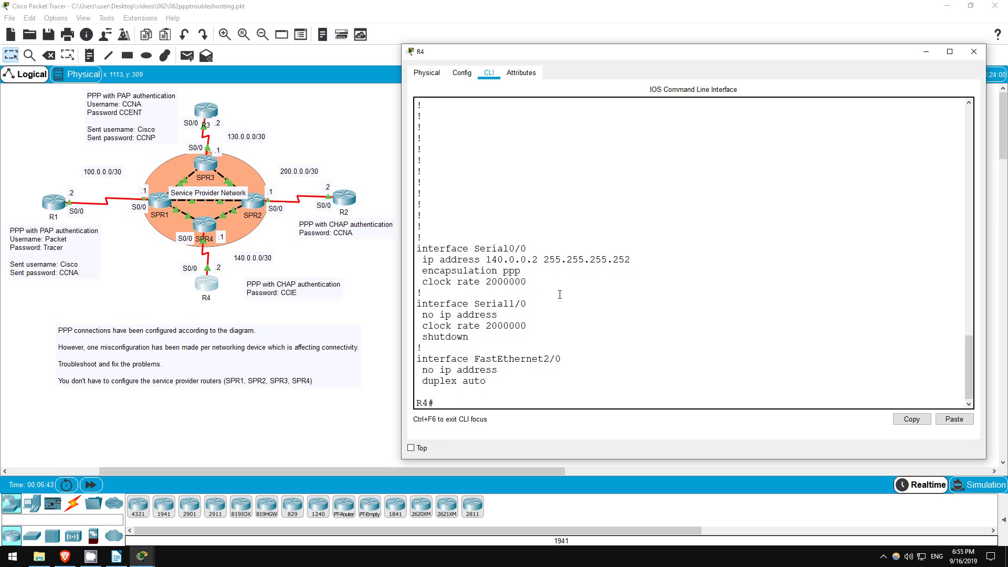
Enter configuration mode for R4's Serial0/0 and shut the interface down.
{"action": "type", "text": "conf t"}
{"action": "key", "text": "Return"}
{"action": "type", "text": "int s0/0"}
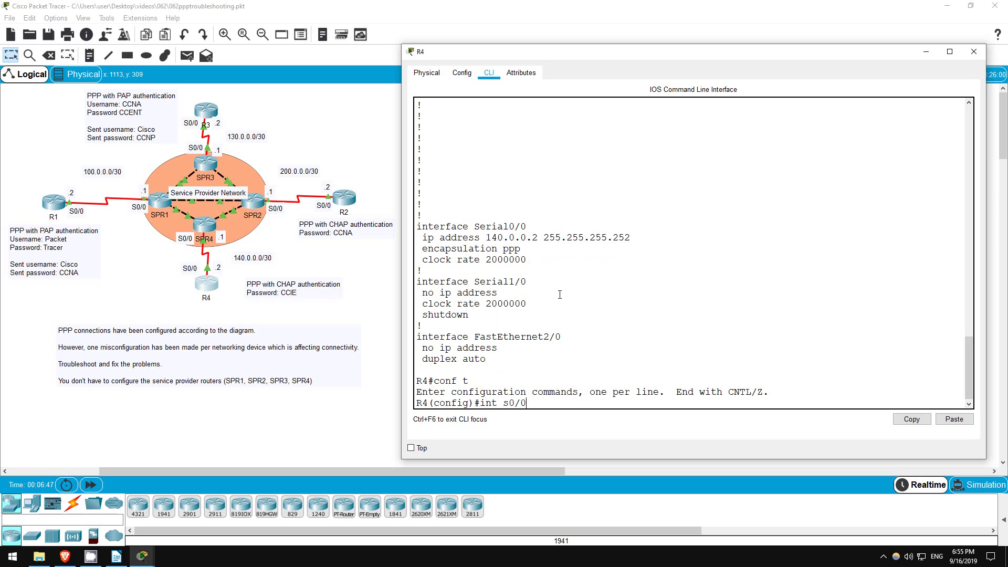
{"action": "key", "text": "Return"}
{"action": "type", "text": "shut"}
{"action": "key", "text": "Return"}
{"action": "key", "text": "Return"}
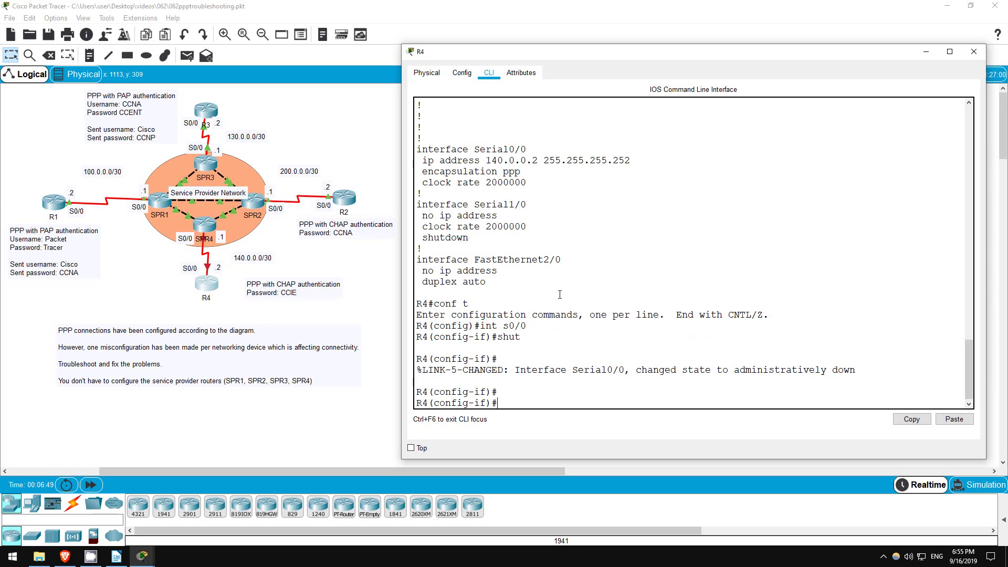
Apply 'ppp authentication chap' to Serial0/0, re-enable it with 'no shut', and check 'sh ip int br'.
{"action": "type", "text": "ppp auth"}
{"action": "key", "text": "Tab"}
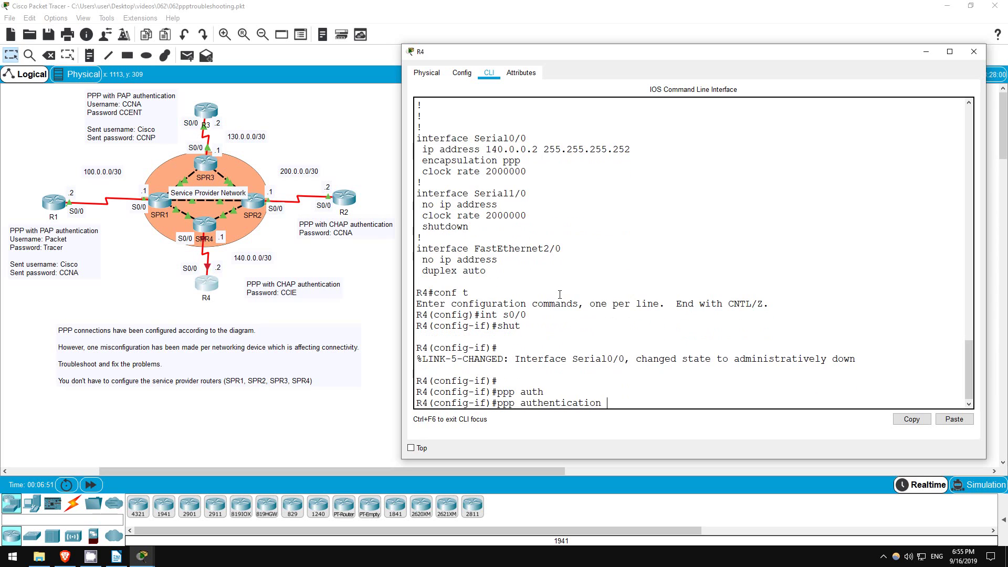
{"action": "type", "text": "chap"}
{"action": "key", "text": "Return"}
{"action": "type", "text": "nfig-if)#n"}
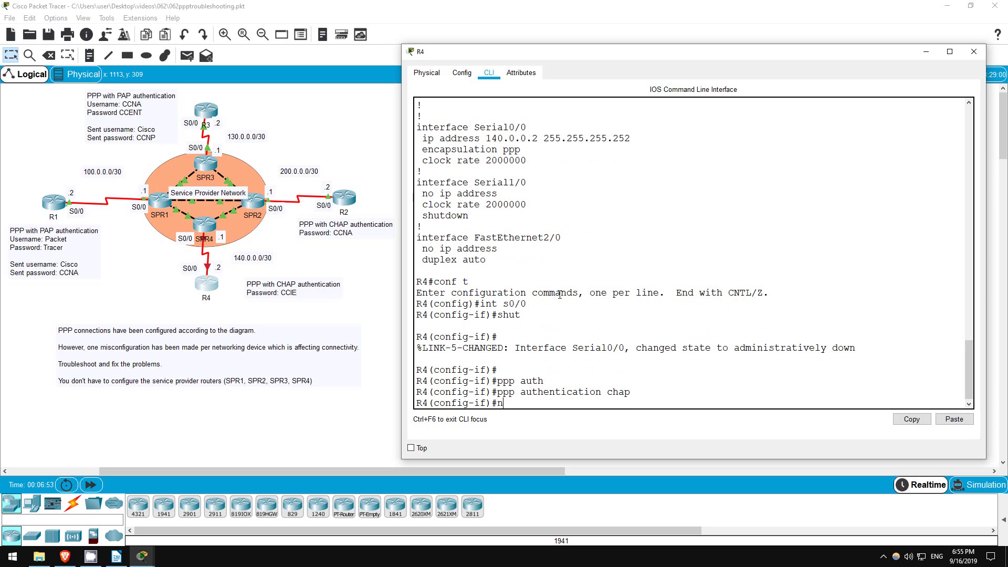
{"action": "type", "text": "o shut"}
{"action": "key", "text": "Return"}
{"action": "key", "text": "Return"}
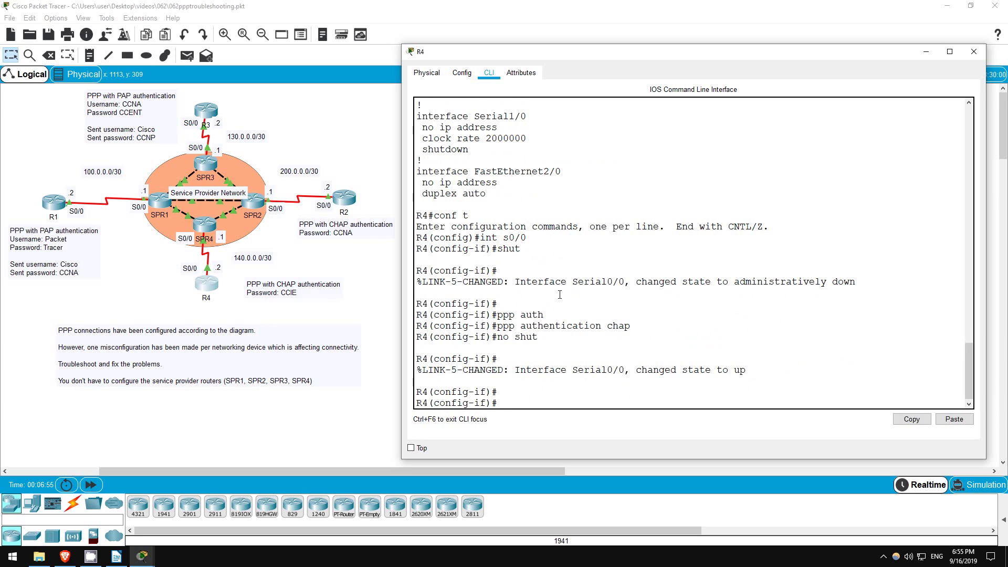
{"action": "type", "text": "do sh ip int br"}
{"action": "key", "text": "Return"}
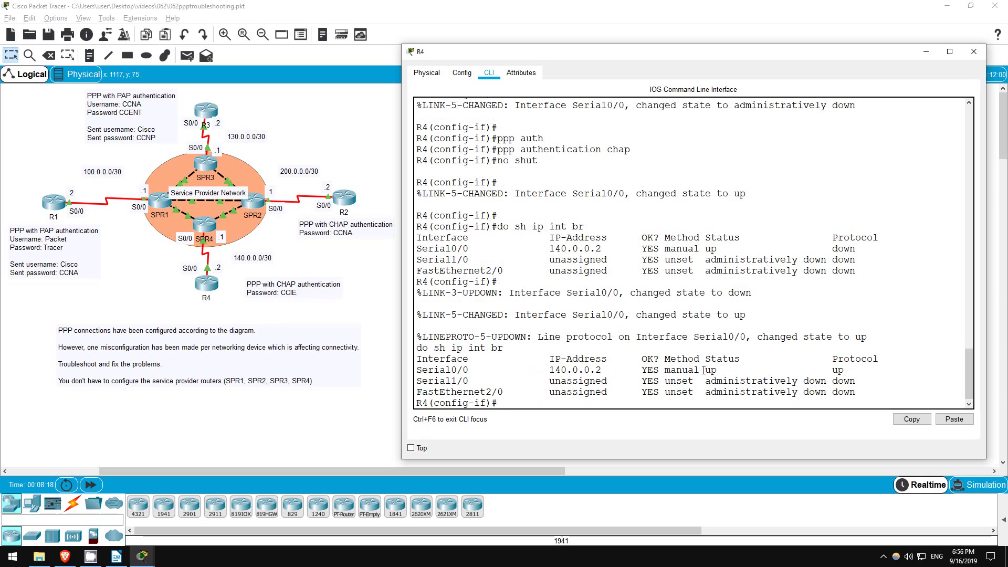
Confirm Serial0/0 is up/up, then ping 140.0.0.1 from R4 with 100 percent success.
{"action": "left_click_drag", "start_coordinate": [704, 369], "coordinate": [849, 370]}
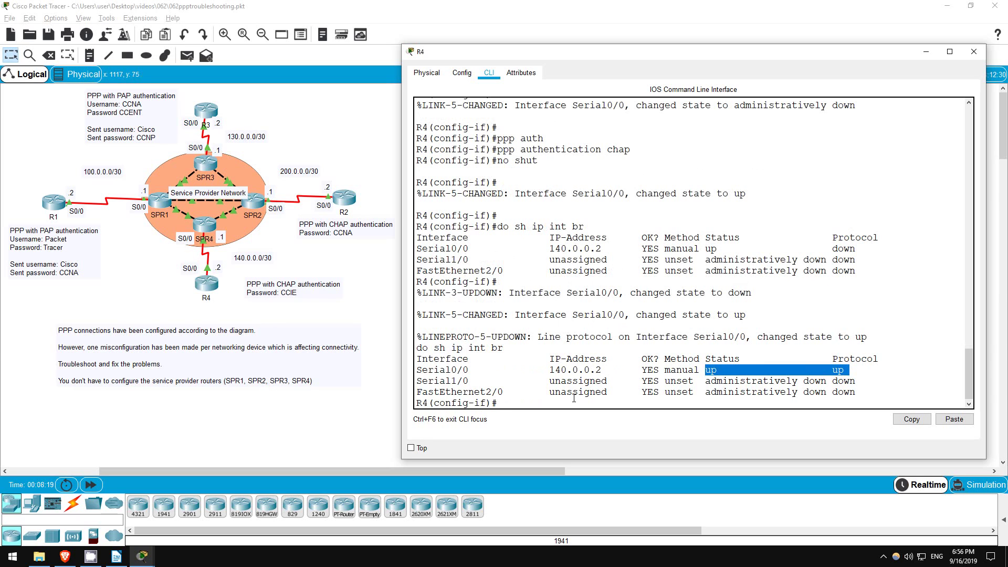
{"action": "left_click", "coordinate": [529, 402]}
{"action": "type", "text": "do ping"}
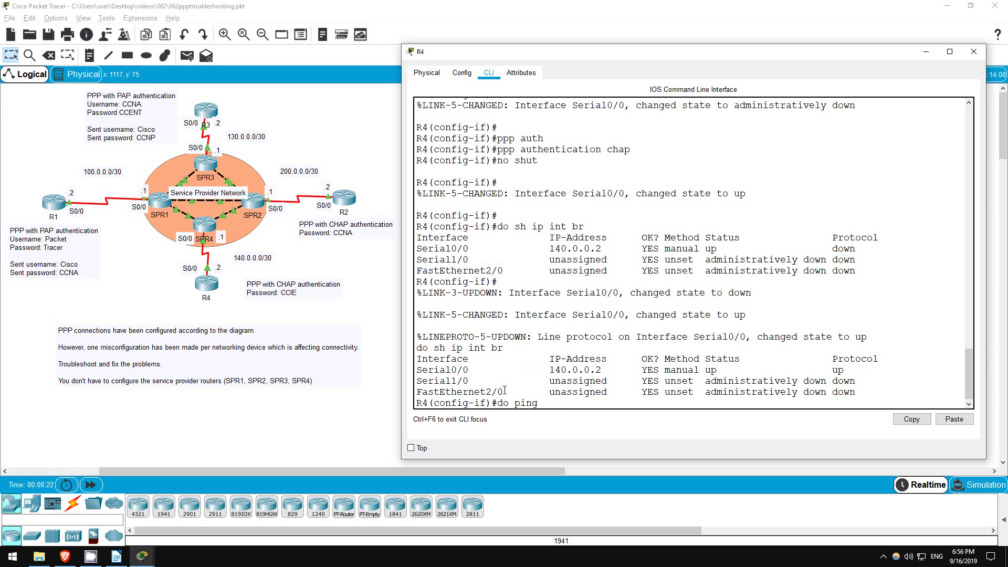
{"action": "type", "text": " 140.0.0.1"}
{"action": "key", "text": "Return"}
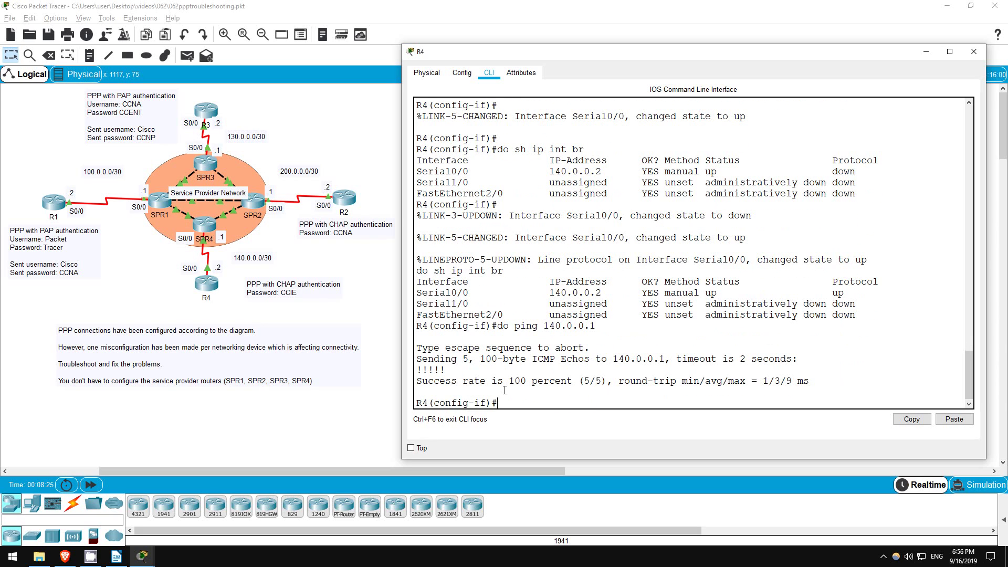
{"action": "left_click_drag", "start_coordinate": [419, 361], "coordinate": [850, 386]}
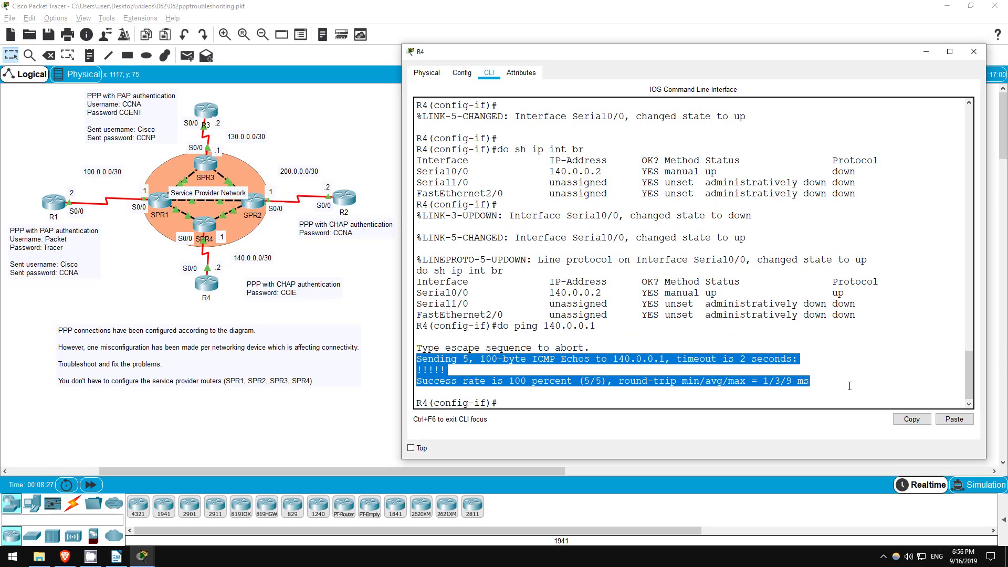
{"action": "left_click", "coordinate": [579, 406]}
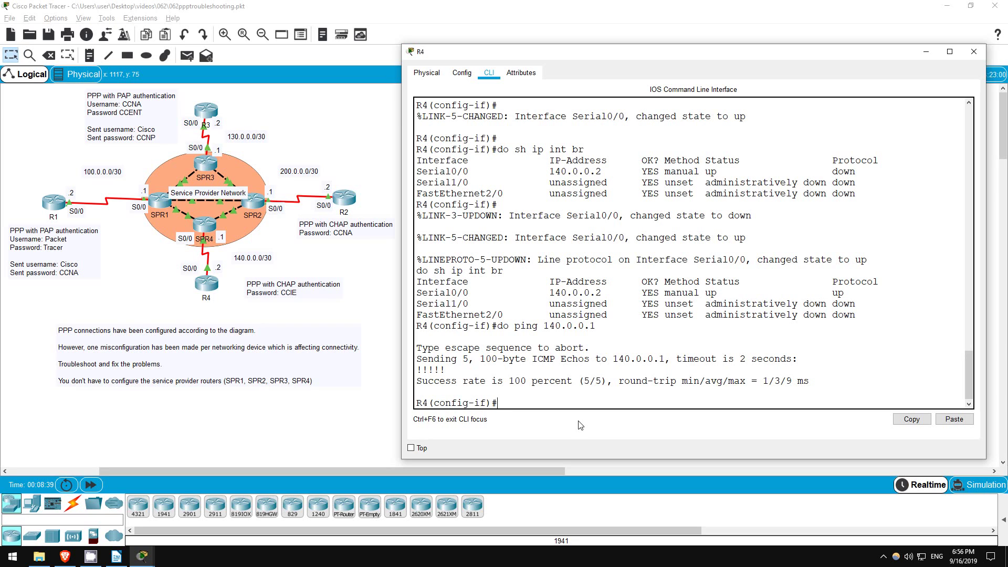
Ping R1 (100.0.0.2), R3 (130.0.0.2) and R2 (200.0.0.2) from R4, all at 100 percent success.
{"action": "type", "text": "do ping 100.0.0.2"}
{"action": "key", "text": "Return"}
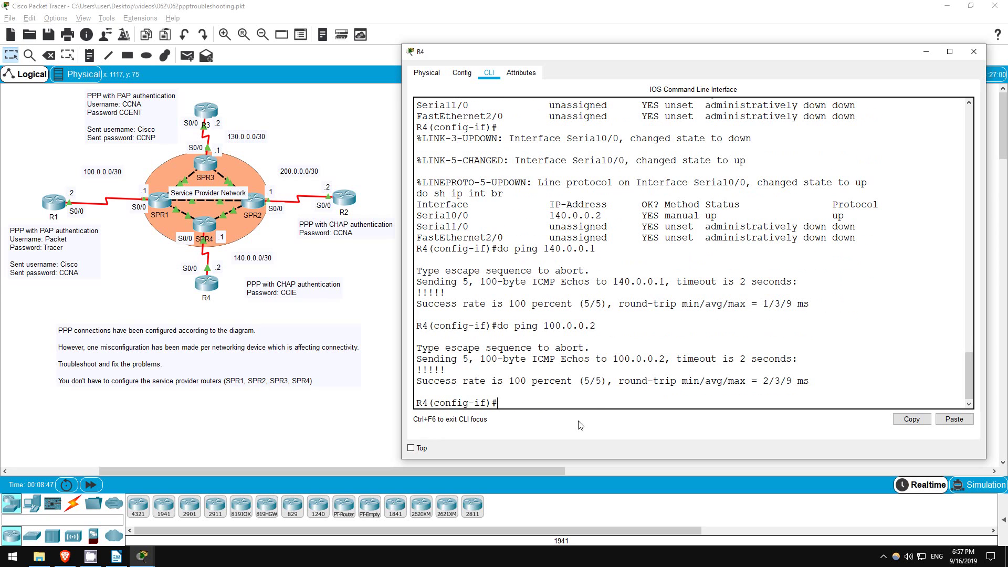
{"action": "left_click_drag", "start_coordinate": [416, 360], "coordinate": [813, 386]}
{"action": "left_click", "coordinate": [657, 401]}
{"action": "type", "text": "do ping 130.0.0.2"}
{"action": "key", "text": "Return"}
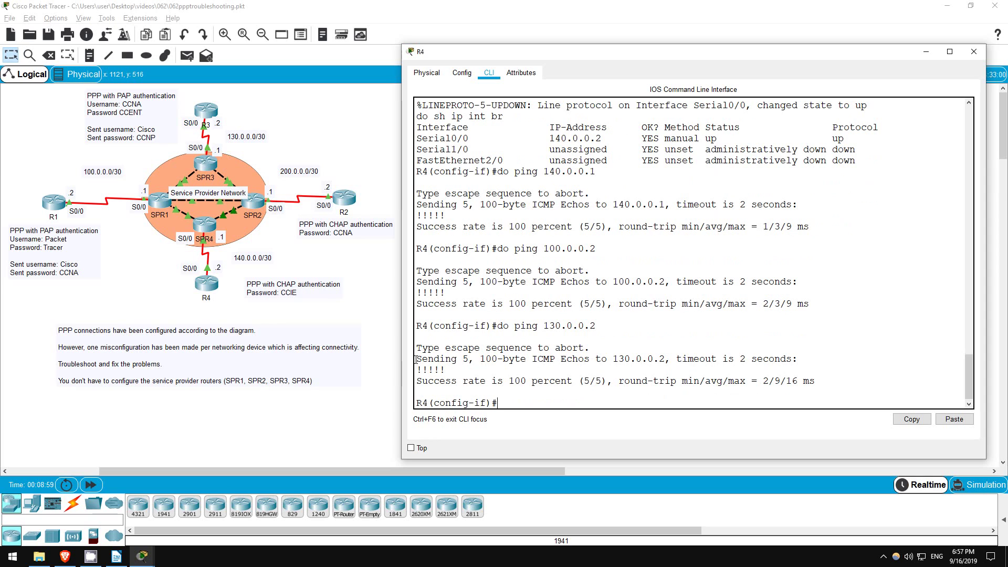
{"action": "left_click_drag", "start_coordinate": [417, 363], "coordinate": [815, 382]}
{"action": "left_click", "coordinate": [618, 406]}
{"action": "type", "text": "do ping 200.0.0.2"}
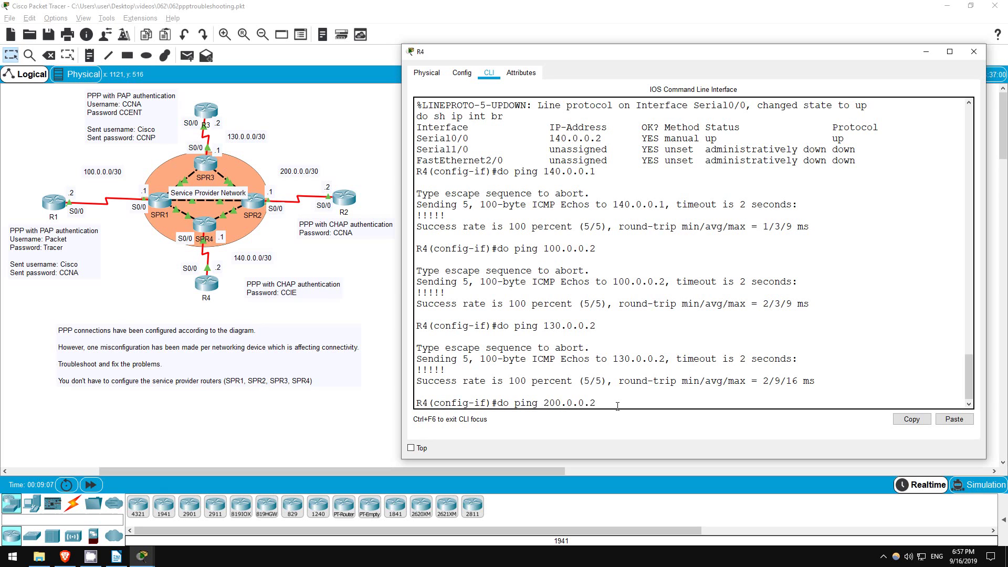
{"action": "key", "text": "Return"}
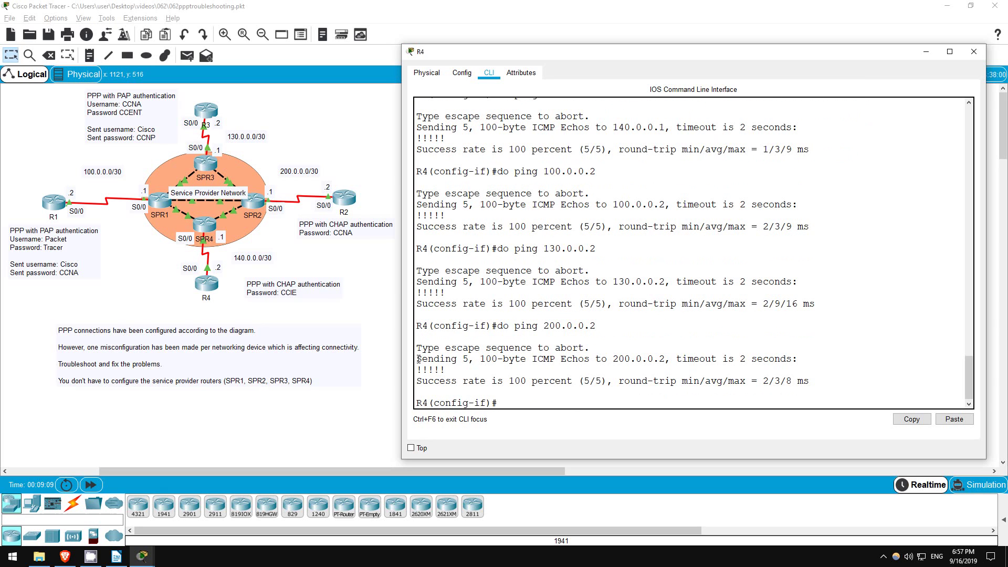
{"action": "left_click_drag", "start_coordinate": [417, 361], "coordinate": [677, 390]}
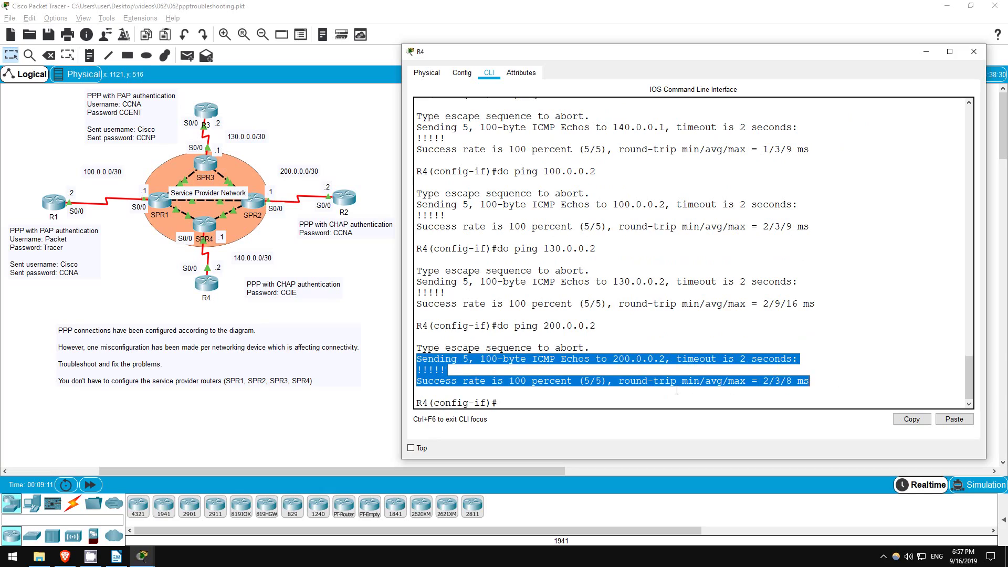
{"action": "left_click", "coordinate": [615, 403]}
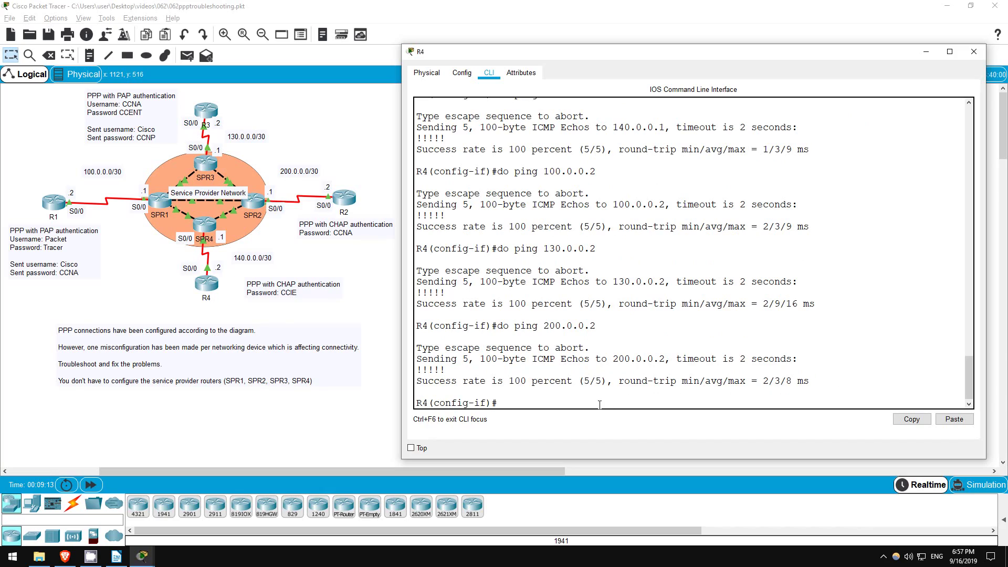